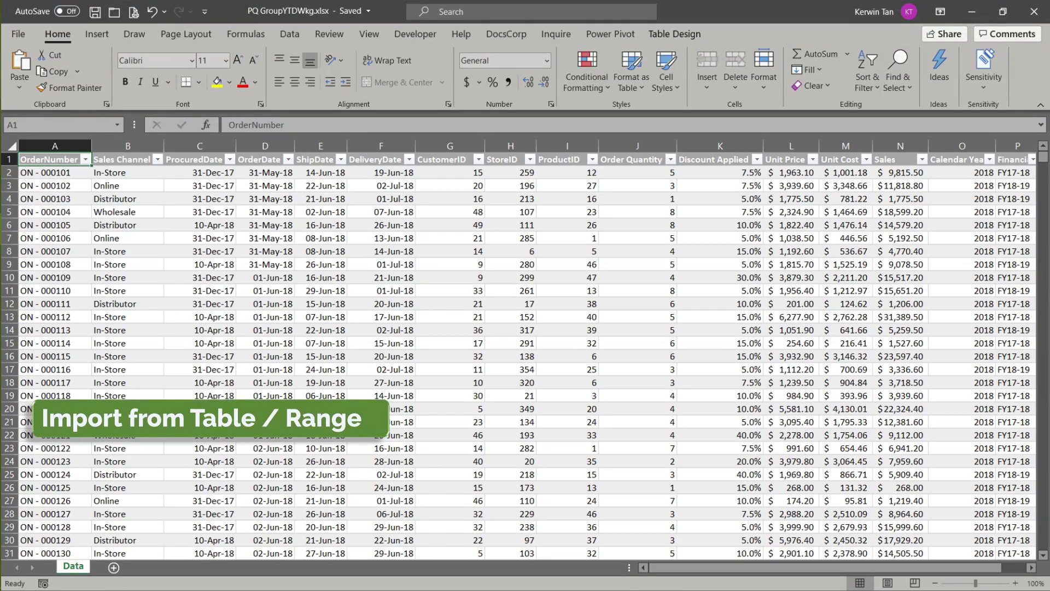
- Load the Sales_Data table from the worksheet into the Power Query Editor
key(alt)
key(a)
key(p)
key(t)
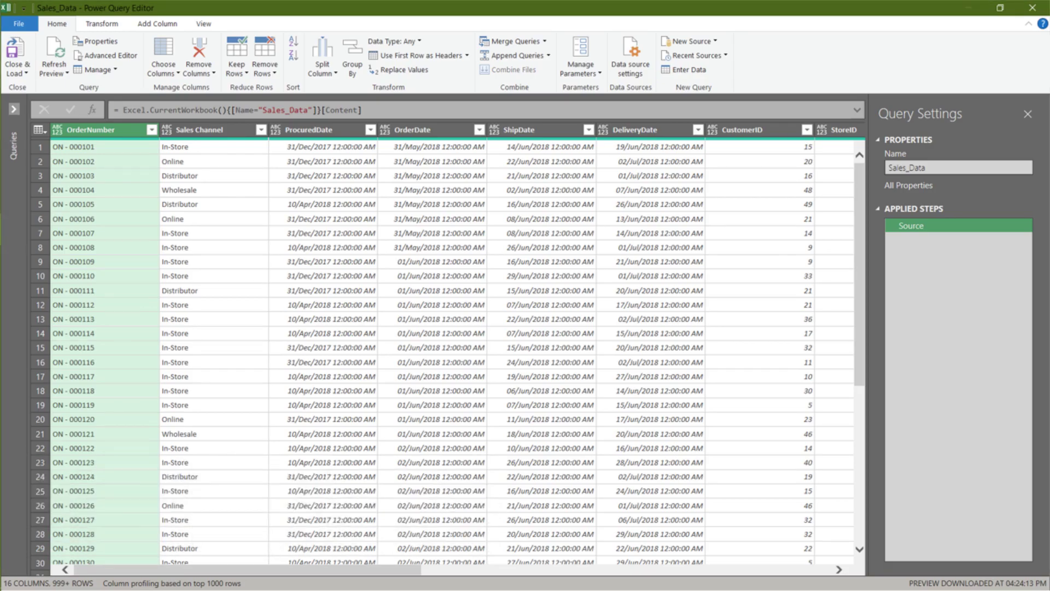
- Create a reference of the Sales_Data query and name the new query Summary
key(alt)
key(h)
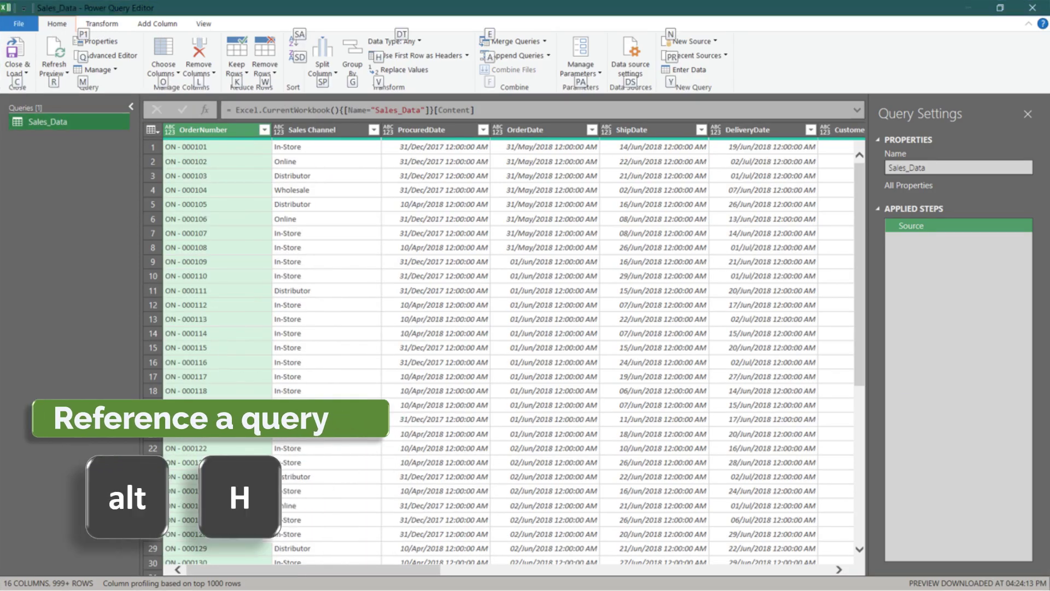
key(m)
key(Down)
key(Down)
key(Return)
key(F2)
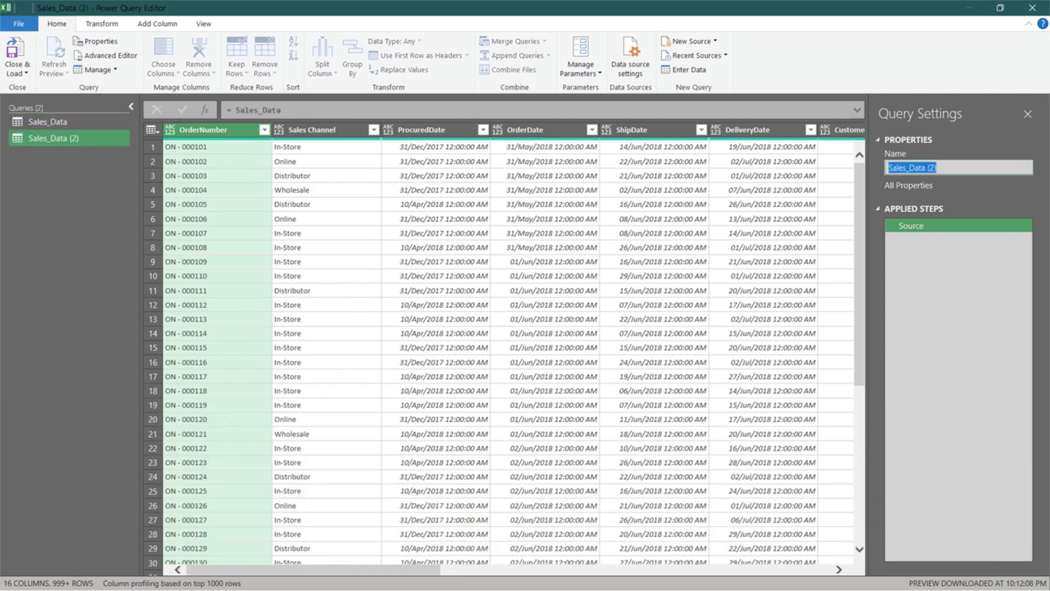
text(Summary)
key(Return)
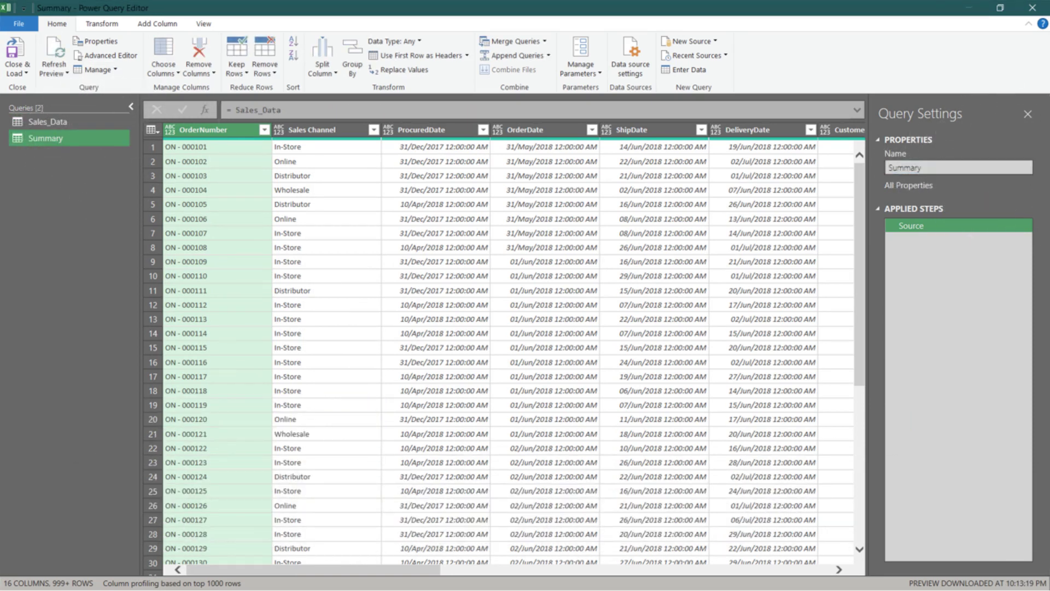
- Detect the data types of all columns in the Summary query
key(ctrl+a)
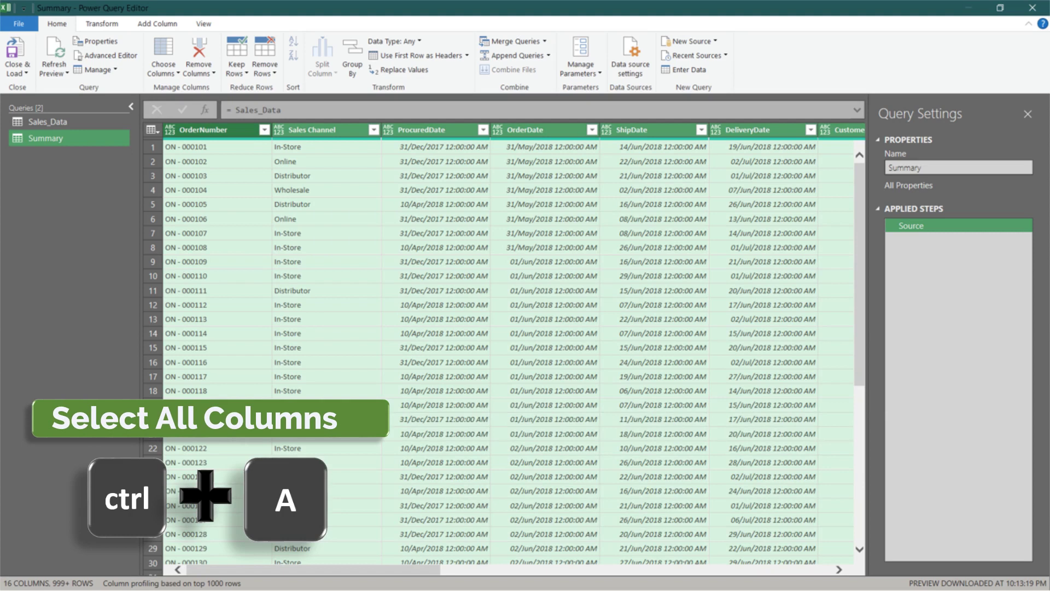
key(alt)
key(t)
key(d)
key(d)
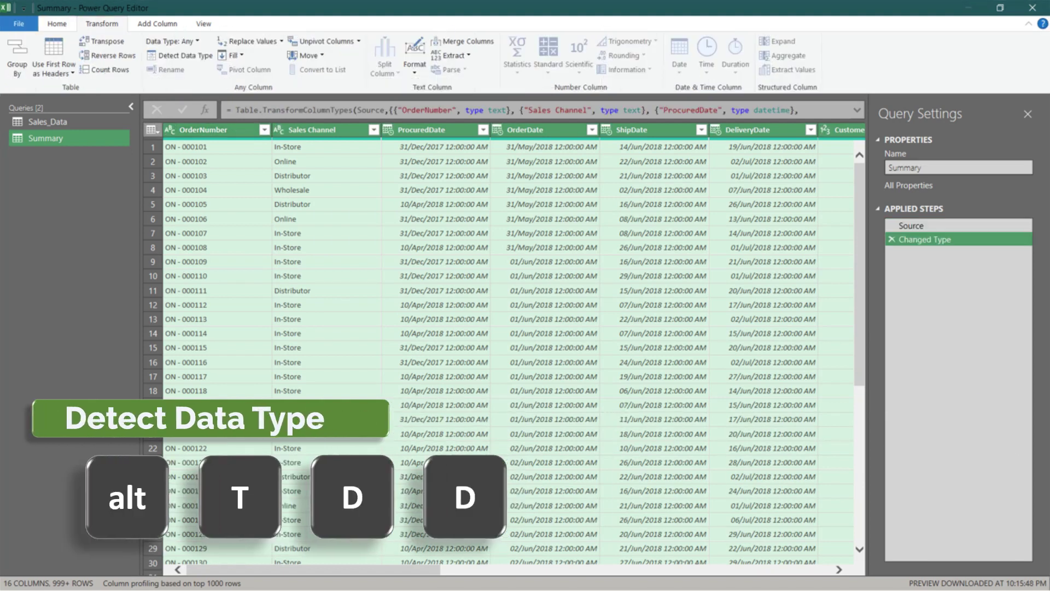
- Filter the DeliveryDate column to keep only rows dated 07/Jun/2018
key(Right)
key(Right)
key(Right)
key(Right)
key(Right)
key(Right)
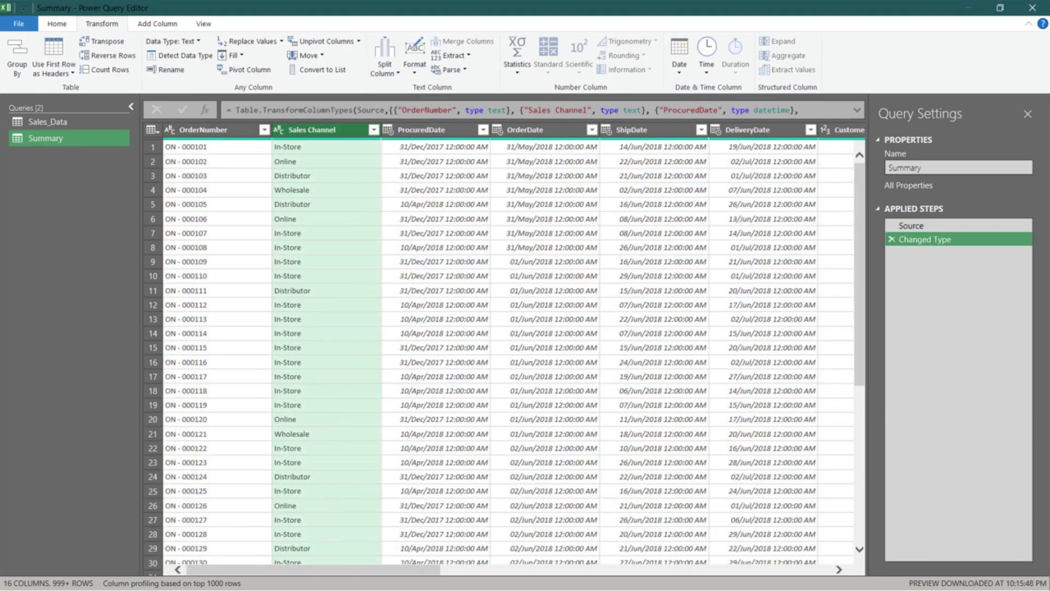
key(alt+Down)
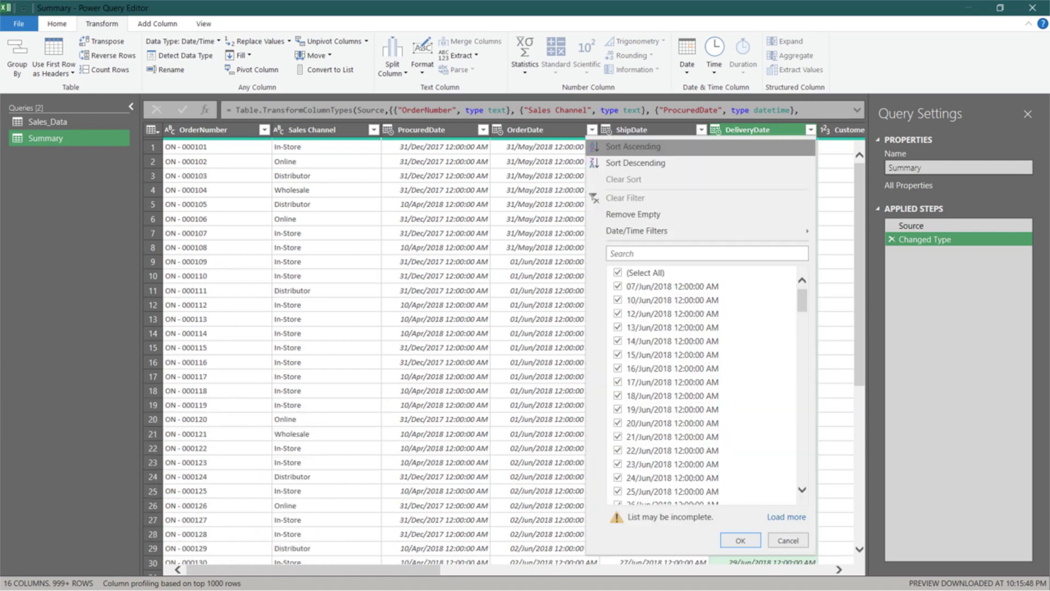
key(Tab)
key(Tab)
key(space)
key(Down)
key(space)
key(Return)
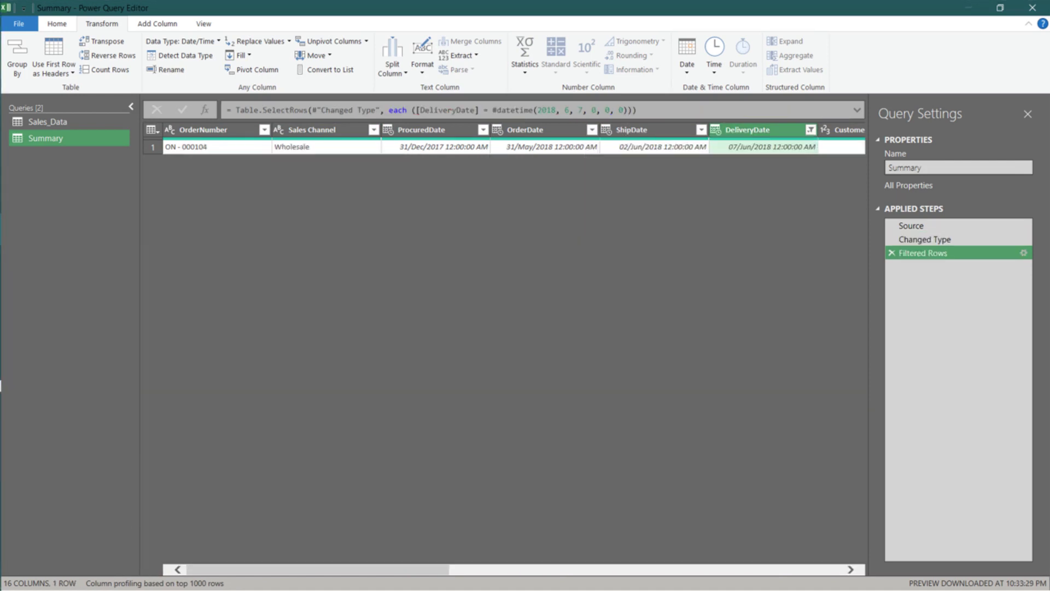
- Merge the Financial Year and Calendar Year columns without a separator into a new column named Timeline
key(Right)
key(Right)
key(Right)
key(Right)
key(Right)
key(Right)
key(Right)
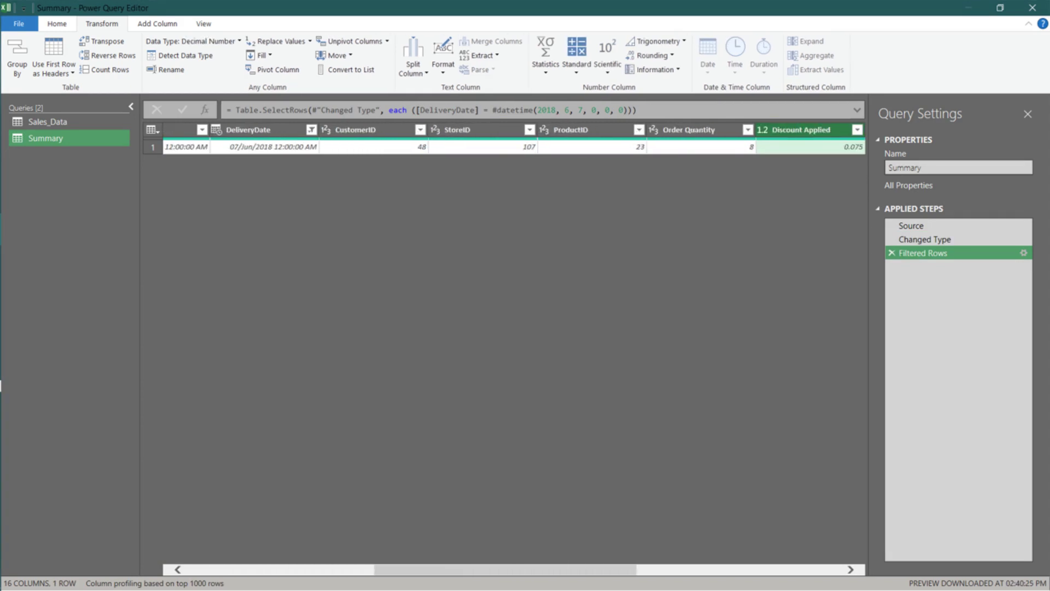
key(Right)
key(Right)
key(shift+Right)
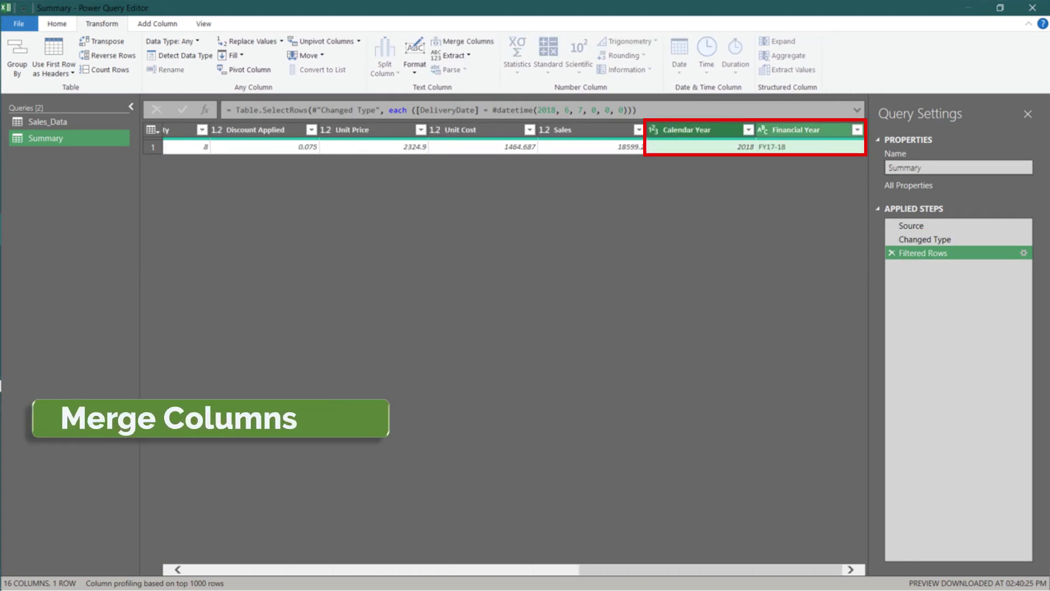
key(alt)
key(t)
key(m)
key(g)
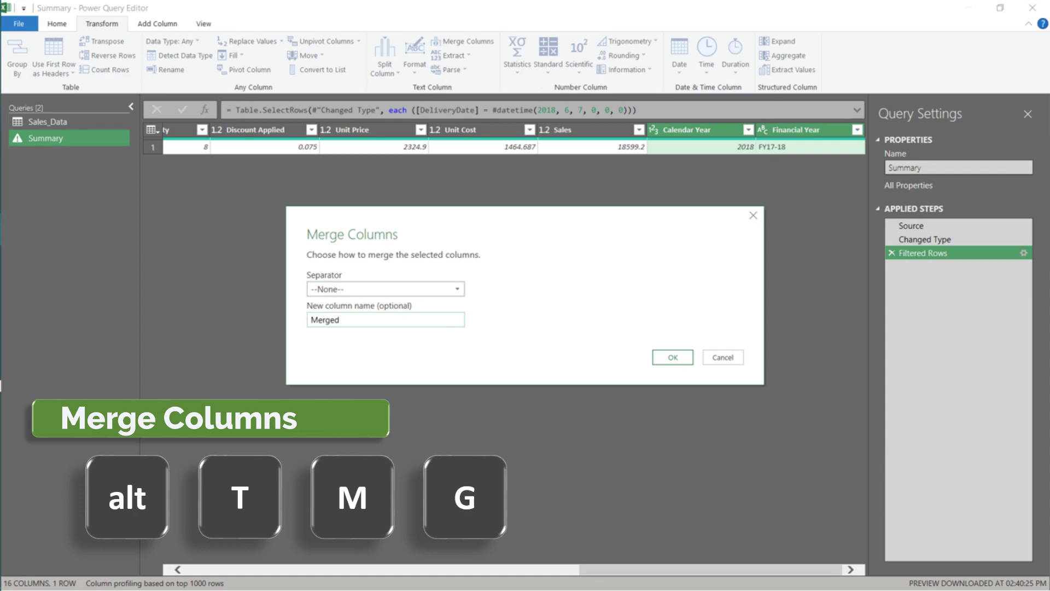
text(Timeline)
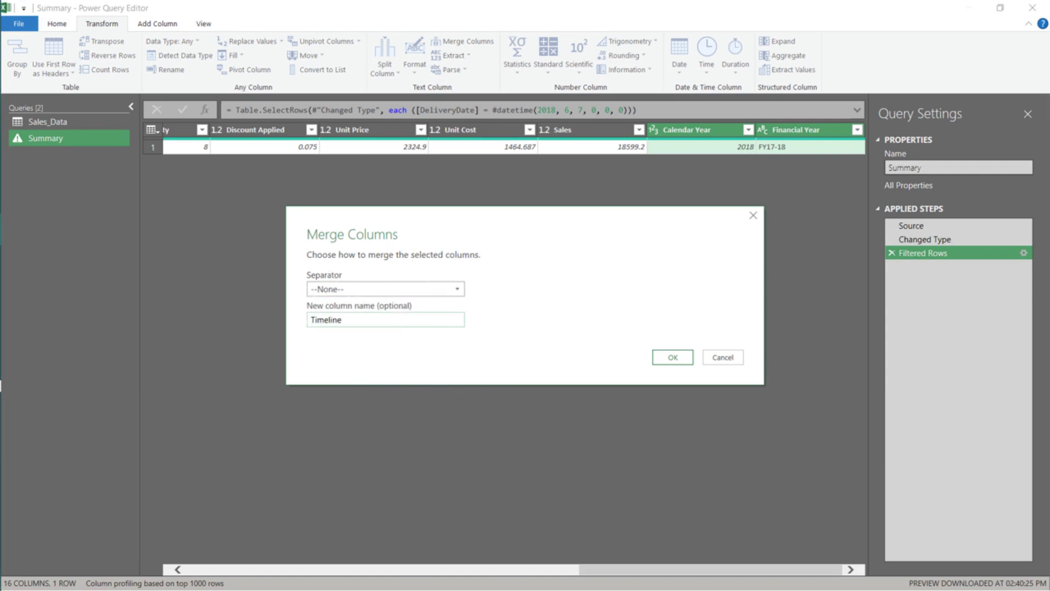
key(Return)
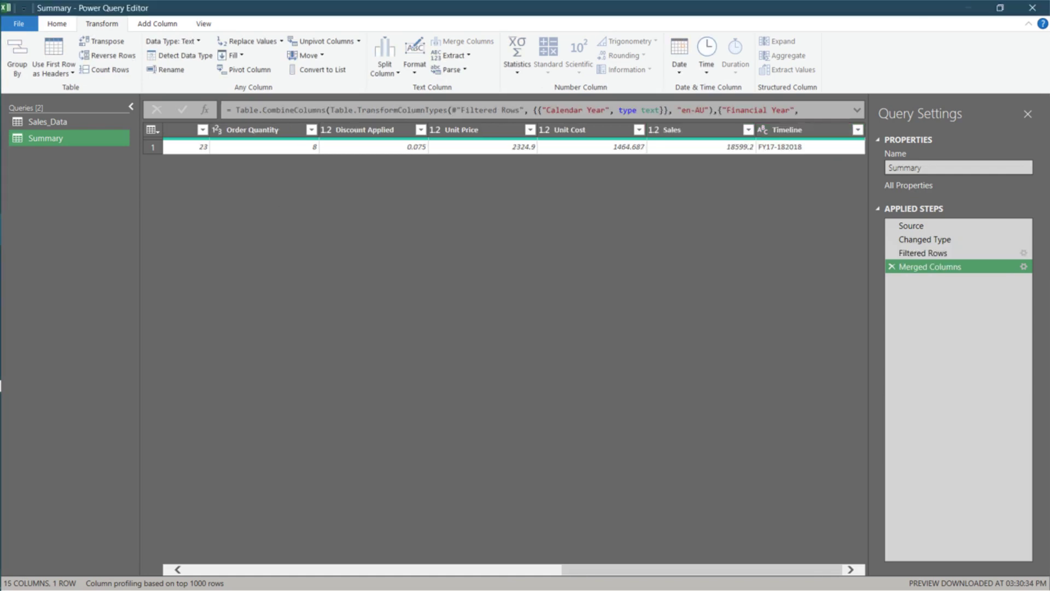
- Edit the Merged Columns formula so that CombineTextByDelimiter uses the line feed "#(lf)" as its delimiter
click(470, 110)
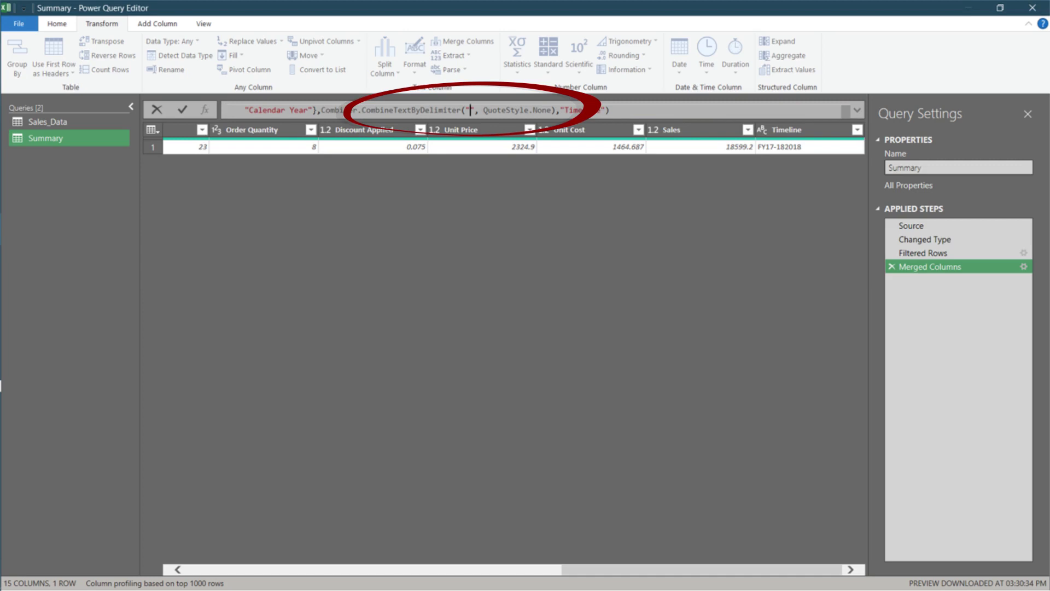
text(#(lf))
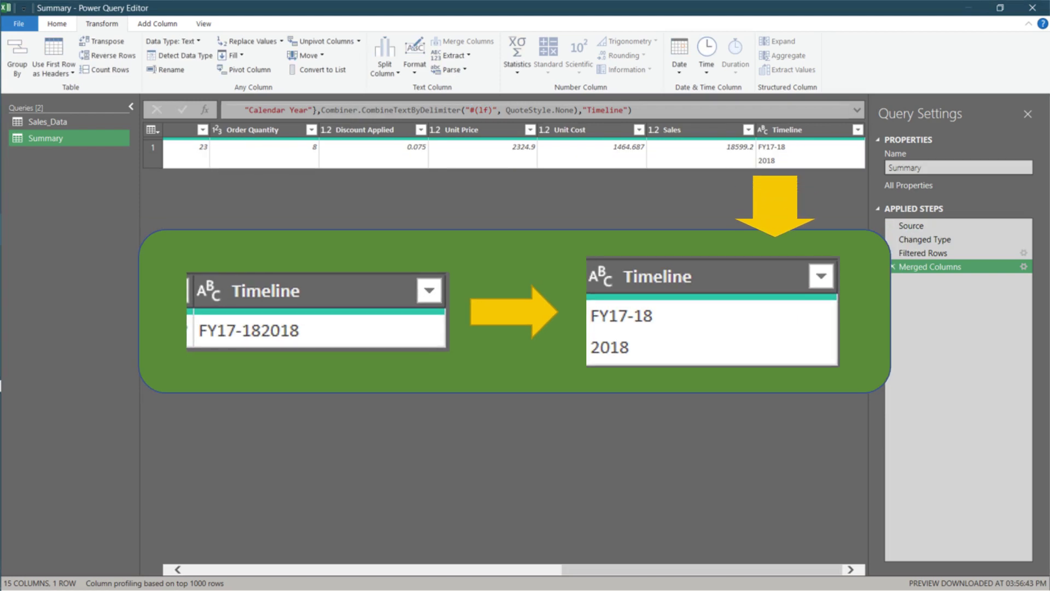
- Start an advanced Group By with Sales Channel as the first grouping column
key(alt)
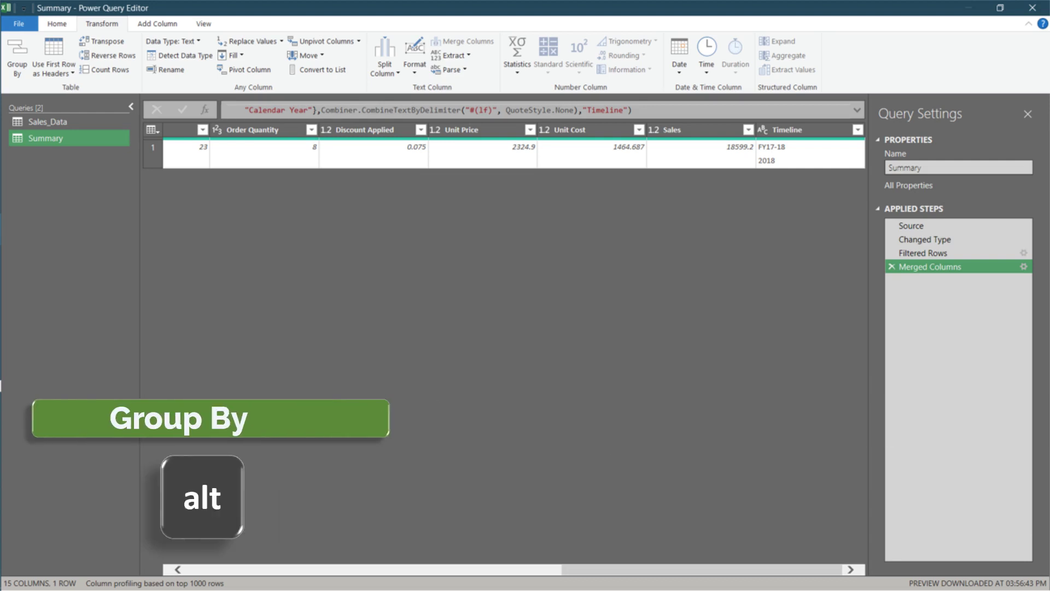
key(t)
key(g)
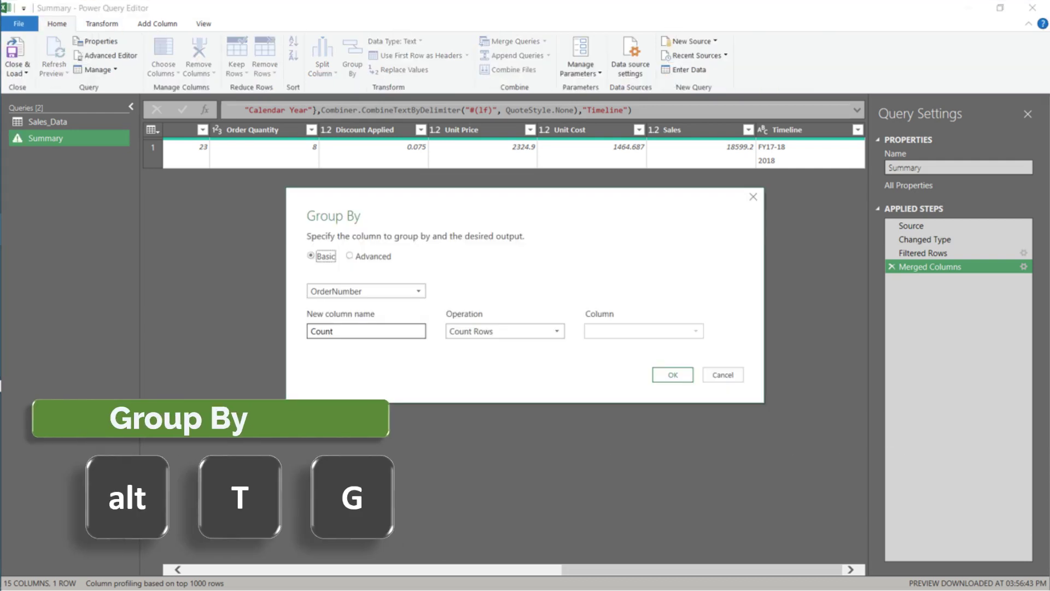
key(Right)
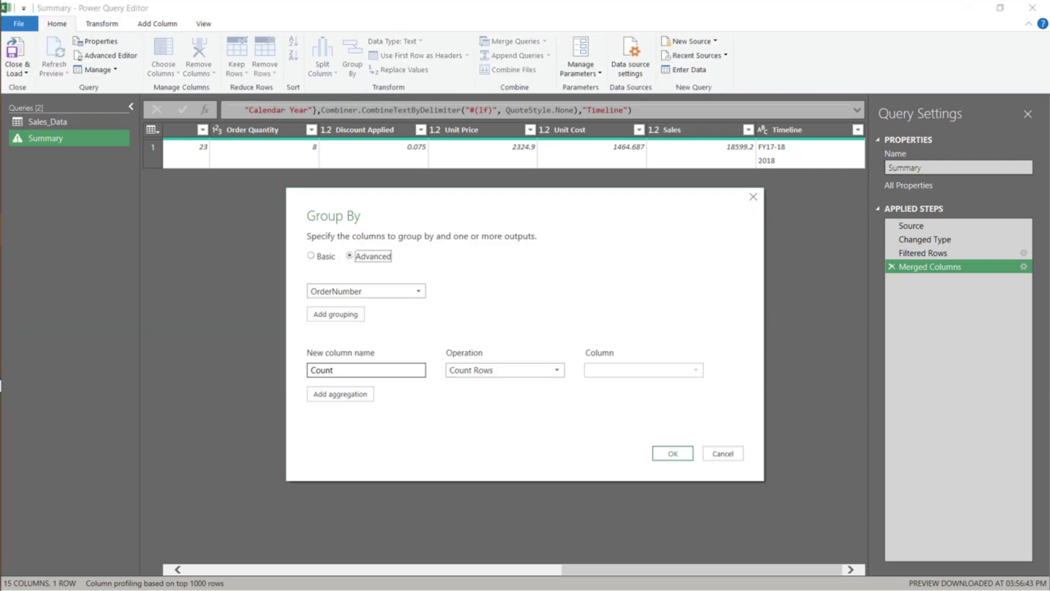
key(Tab)
key(alt+Down)
key(Down)
key(Return)
key(Tab)
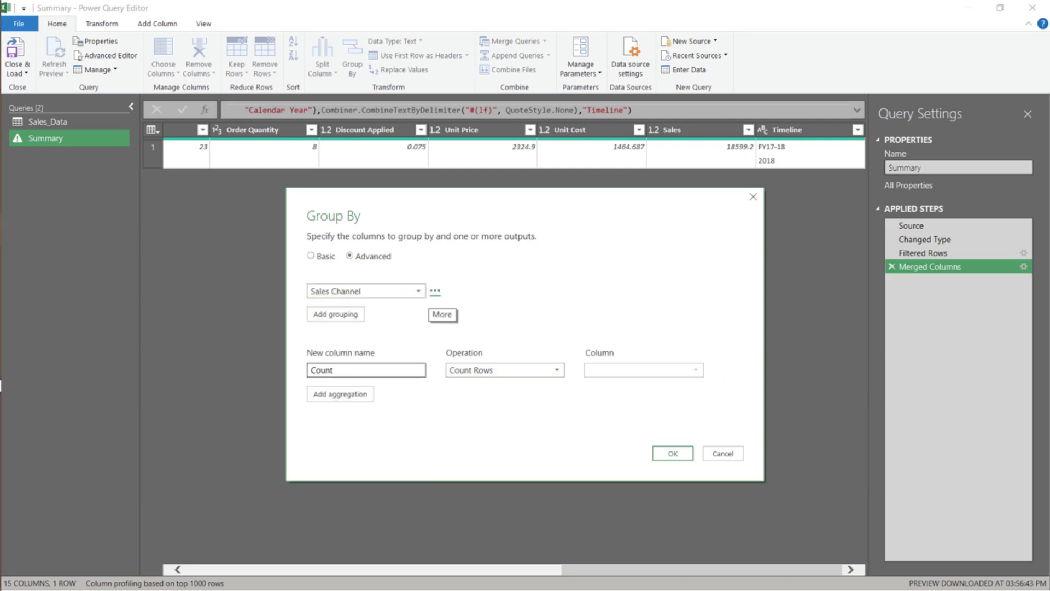
- Add Timeline as a second grouping column in the Group By settings
key(Tab)
key(space)
key(shift+Tab)
key(shift+Tab)
key(alt+Down)
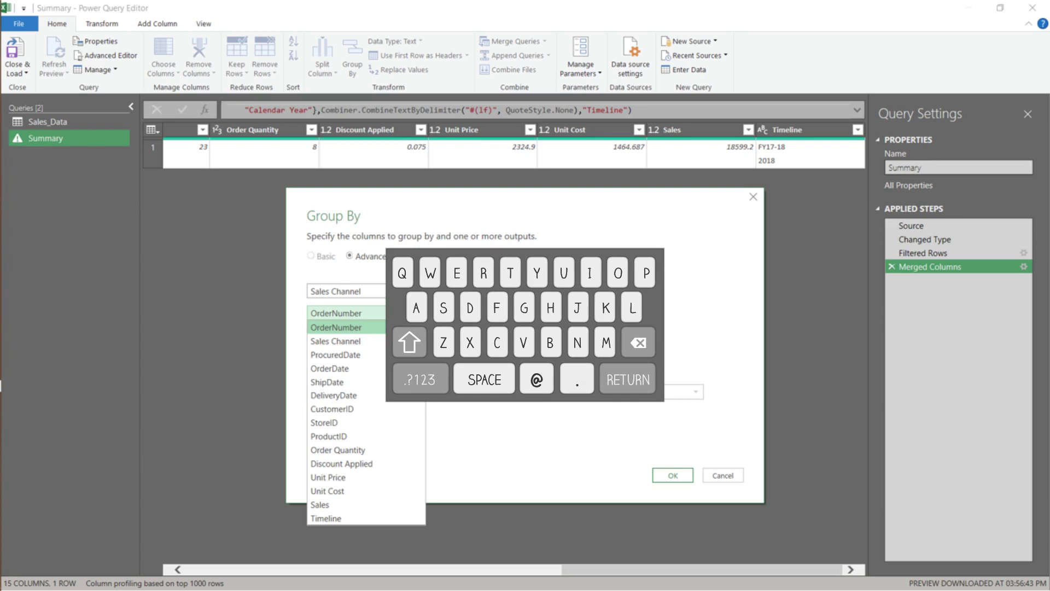
key(t)
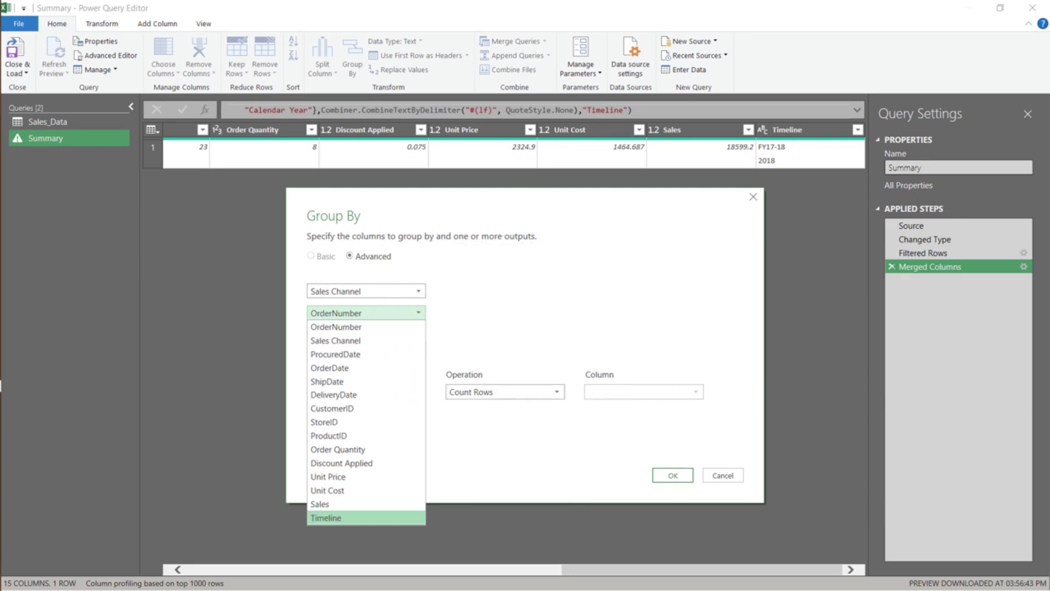
key(Return)
- Define the aggregation as a new column named Sales that sums the Sales column, and apply the grouping
key(Tab)
key(Tab)
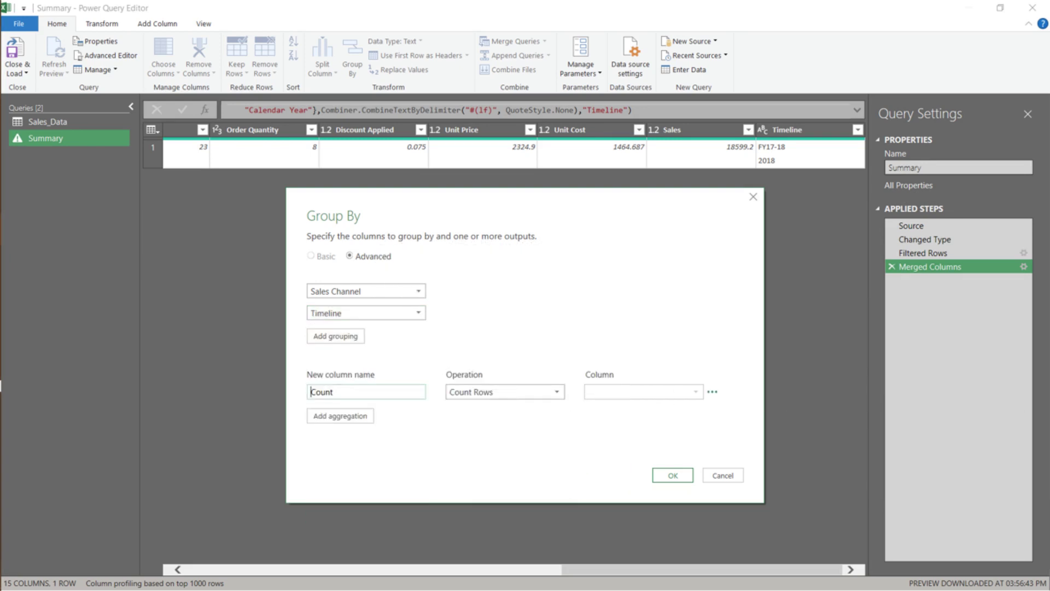
text(Sales)
key(Tab)
key(alt+Down)
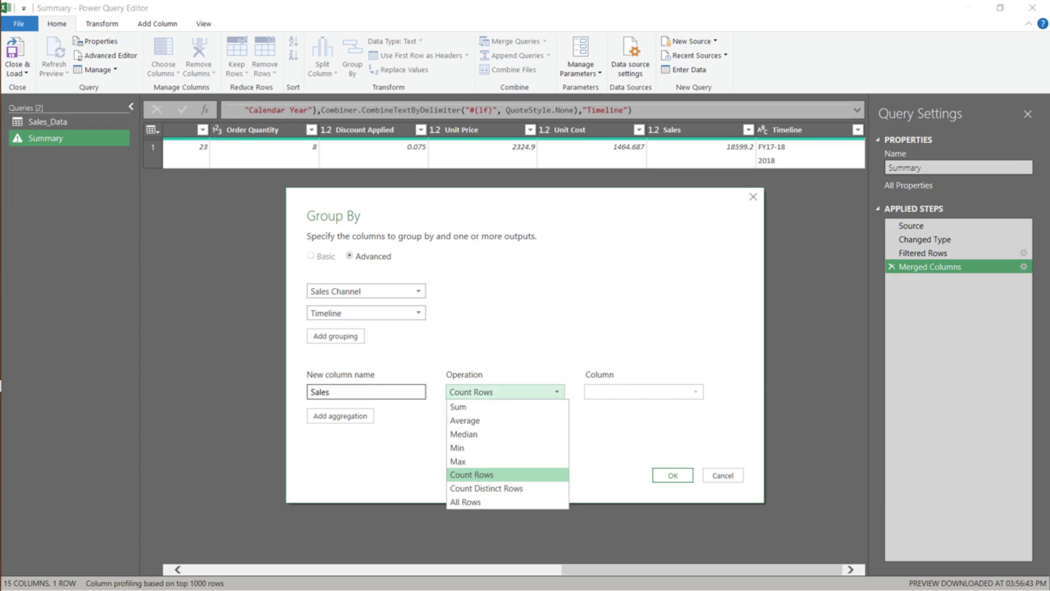
key(s)
key(Return)
key(Tab)
key(alt+Down)
key(s)
key(s)
key(s)
key(s)
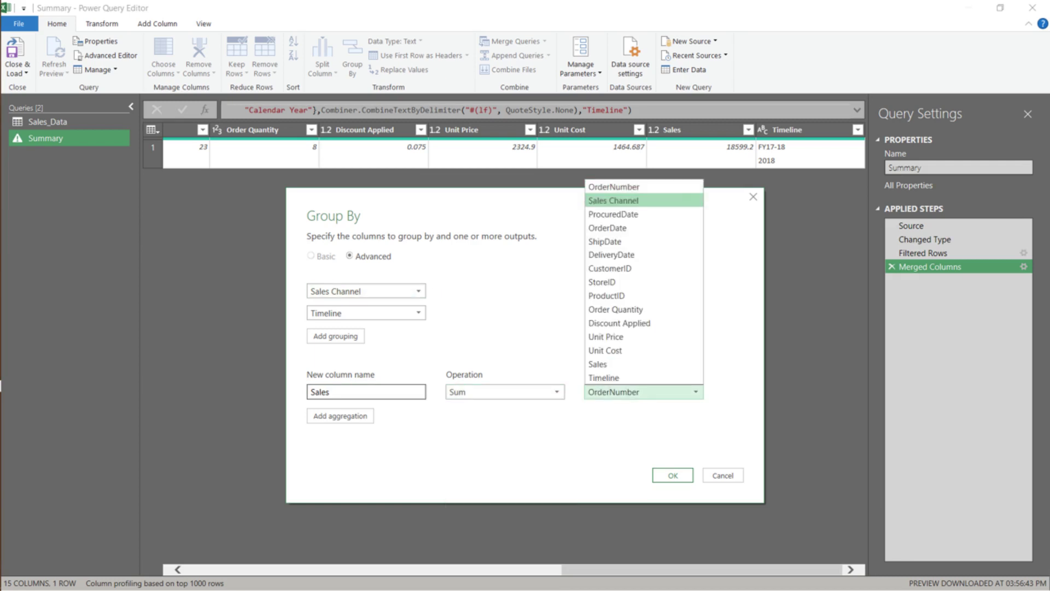
key(Return)
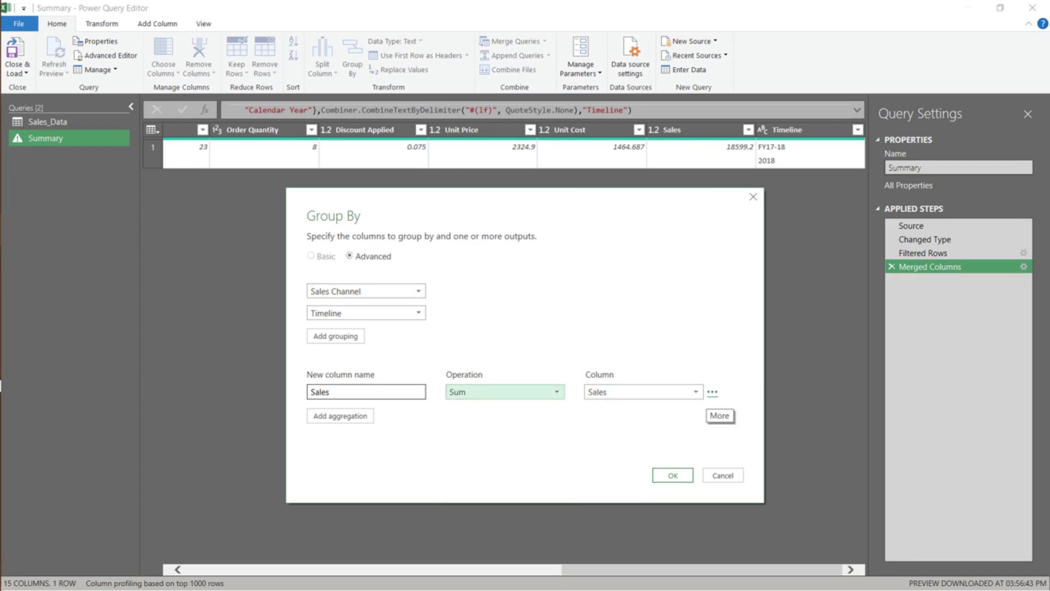
key(Tab)
key(Tab)
key(Return)
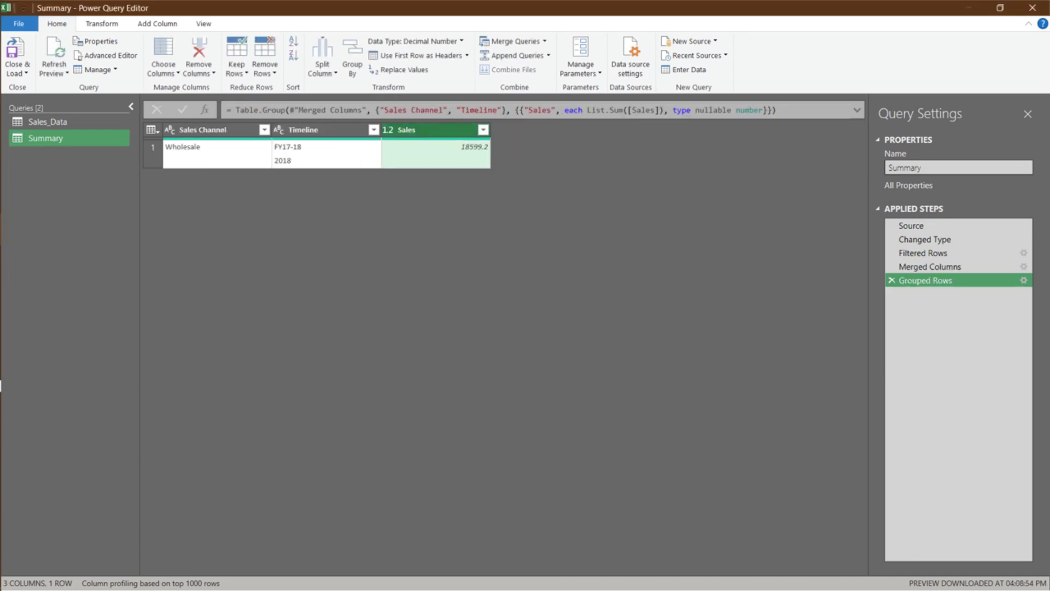
- Pivot the Timeline column using Sales as the values column
click(325, 130)
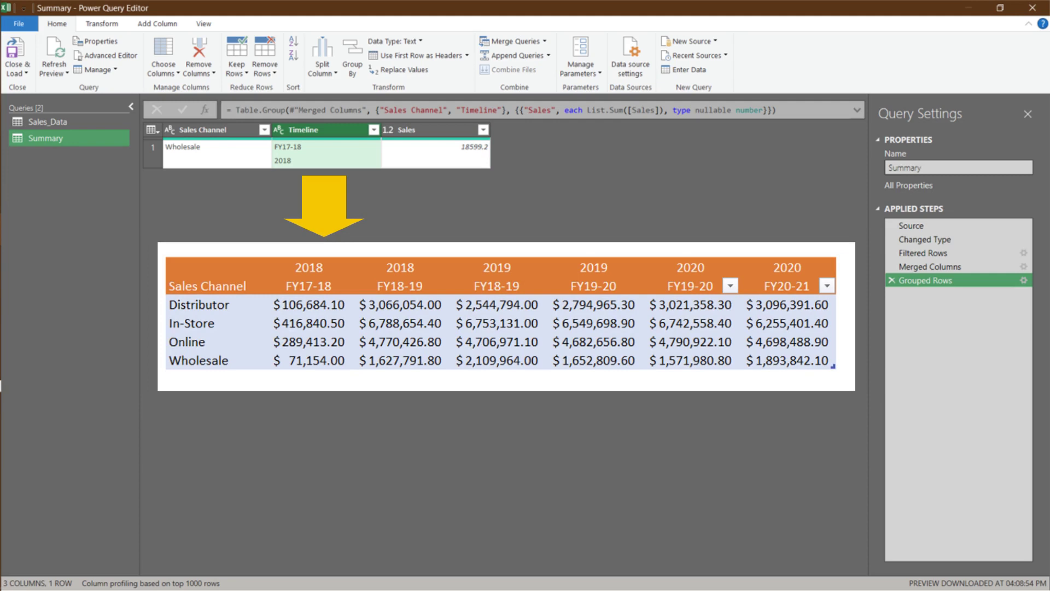
key(alt)
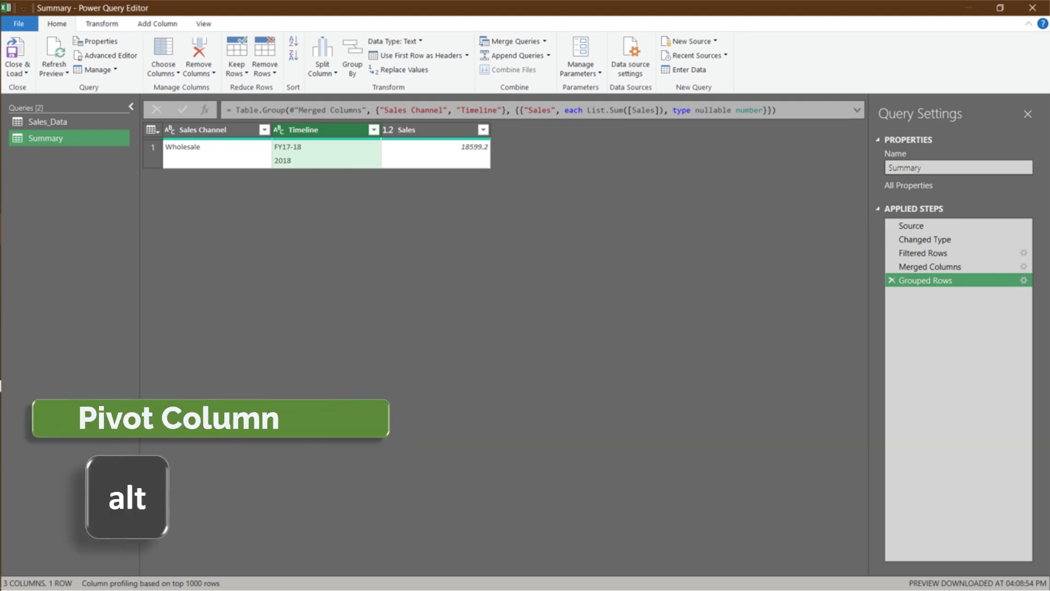
key(t)
key(p)
key(i)
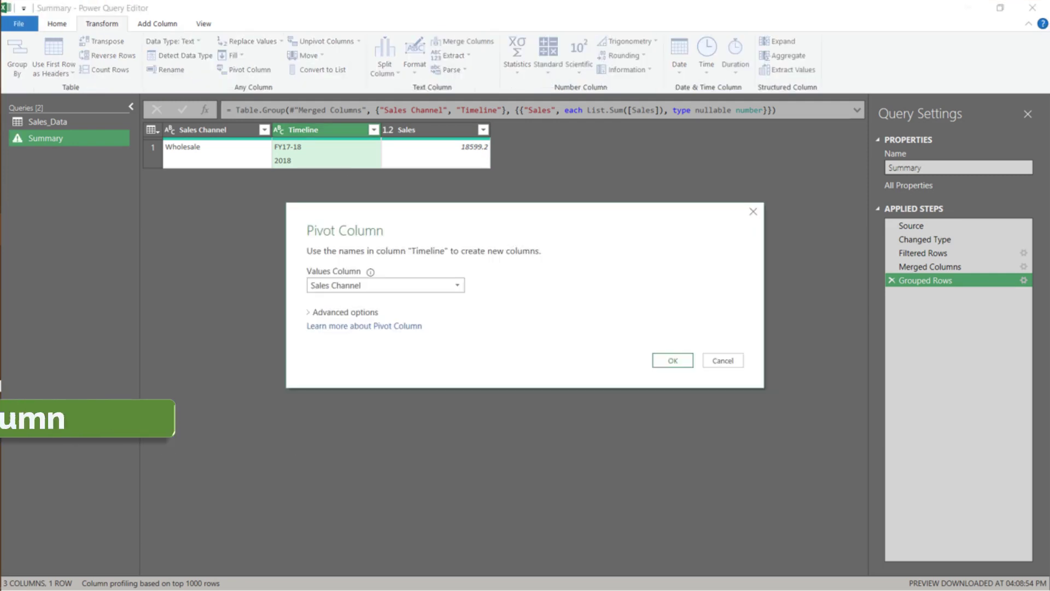
key(Tab)
key(Tab)
key(alt+Down)
key(Down)
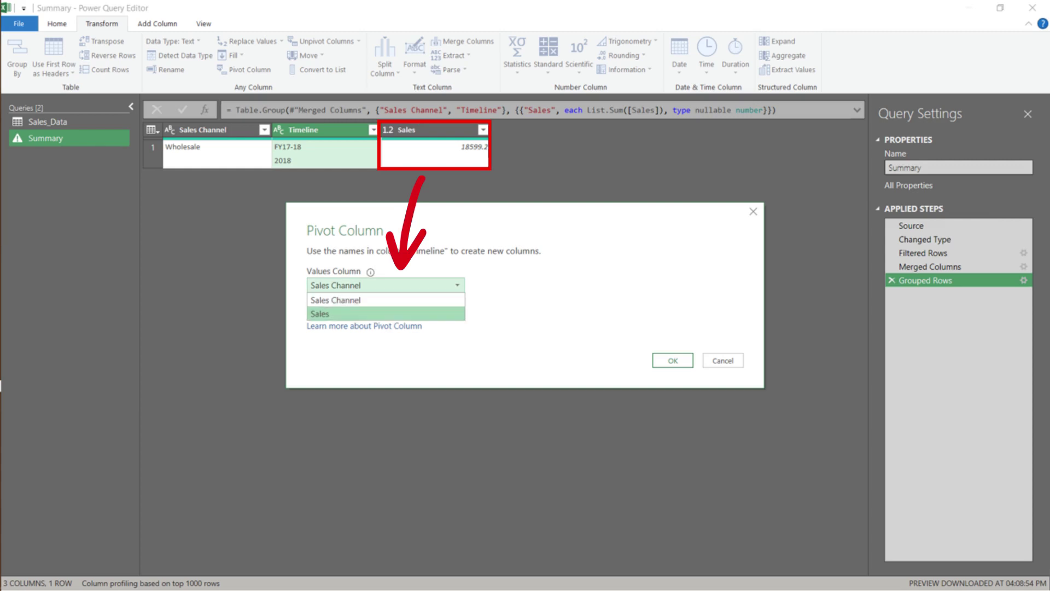
key(Return)
key(Tab)
key(Tab)
key(Tab)
key(Return)
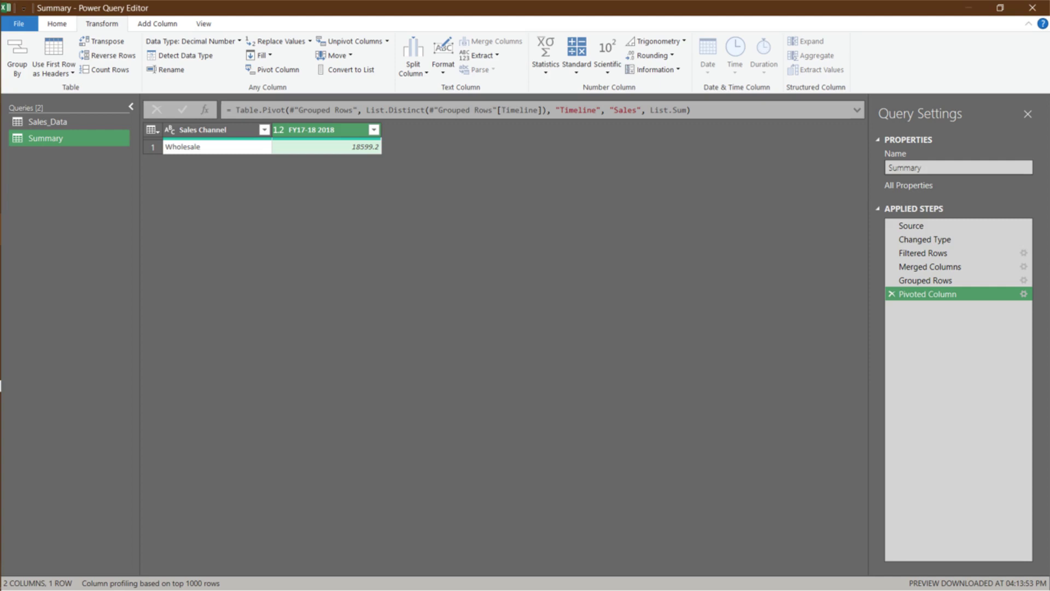
- Create another reference of the Sales_Data query and name it ColumnNames
click(48, 122)
key(alt)
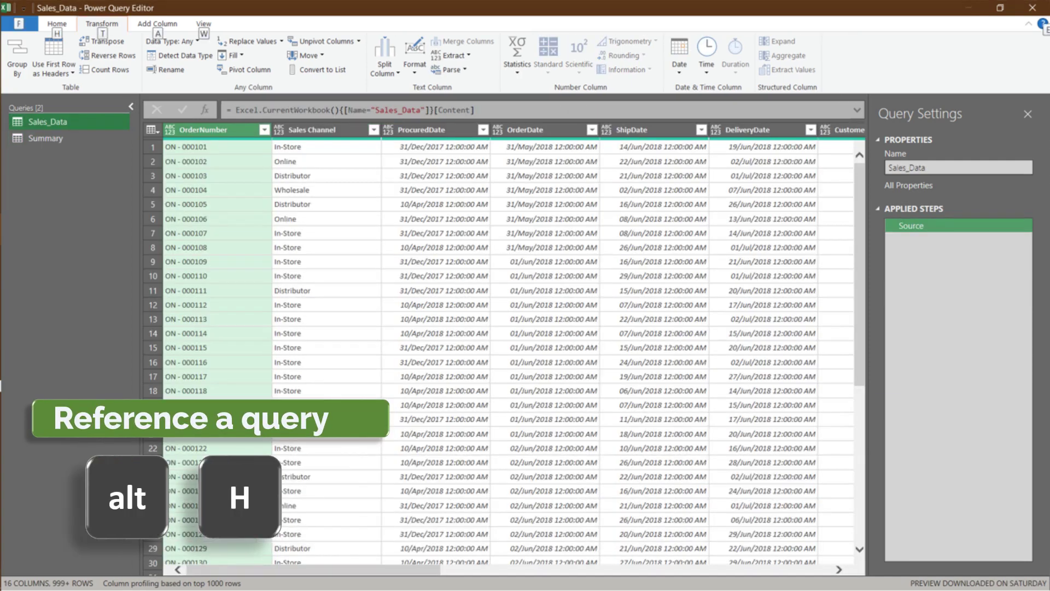
key(h)
key(m)
key(Down)
key(Down)
key(Return)
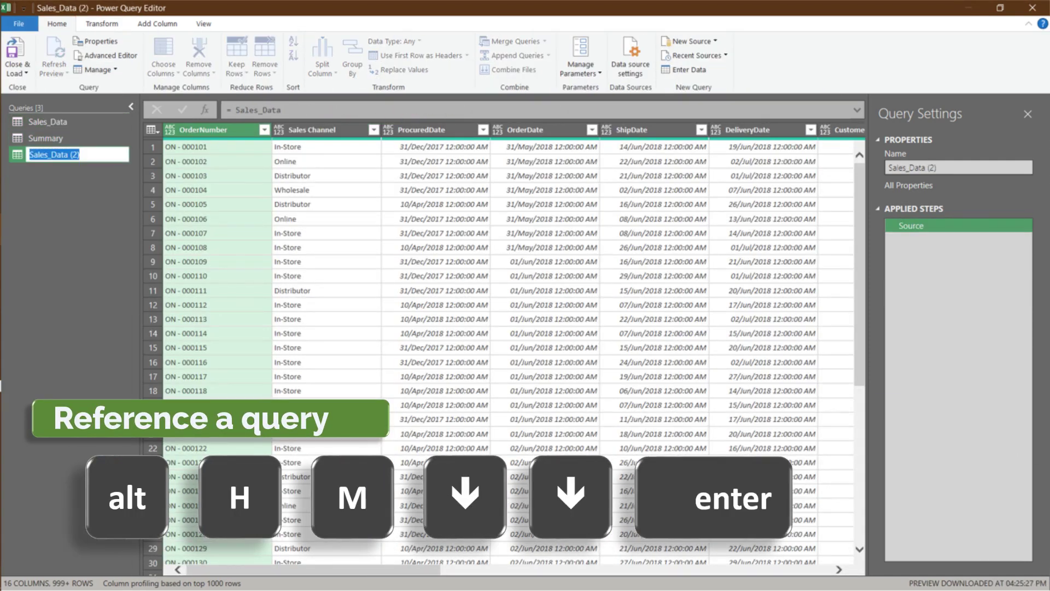
text(ColumnNames)
key(Return)
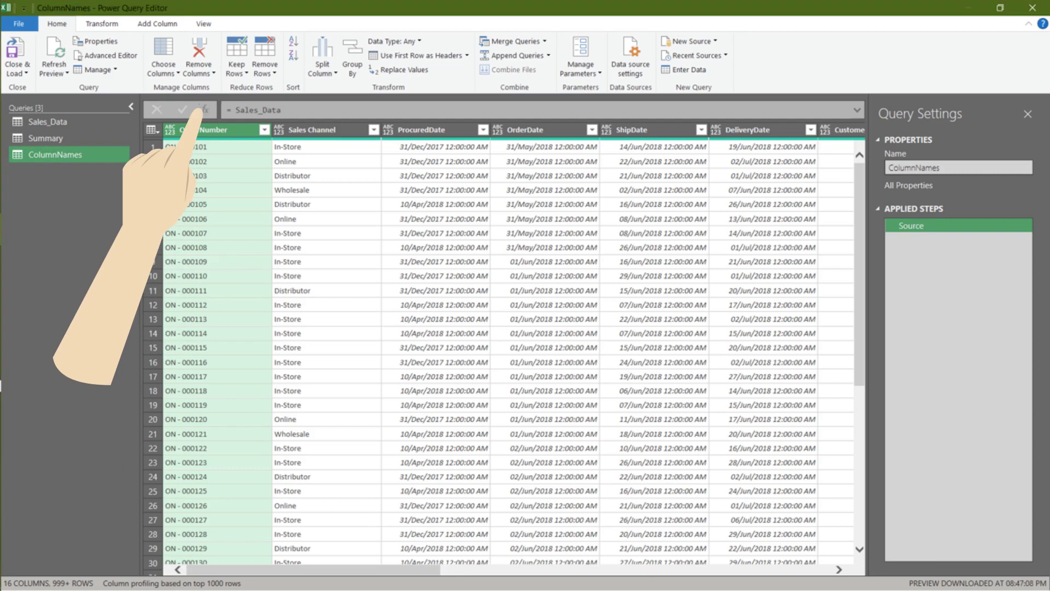
- Add a custom step to the ColumnNames query with the formula = Table.ColumnNames(Source)
click(204, 110)
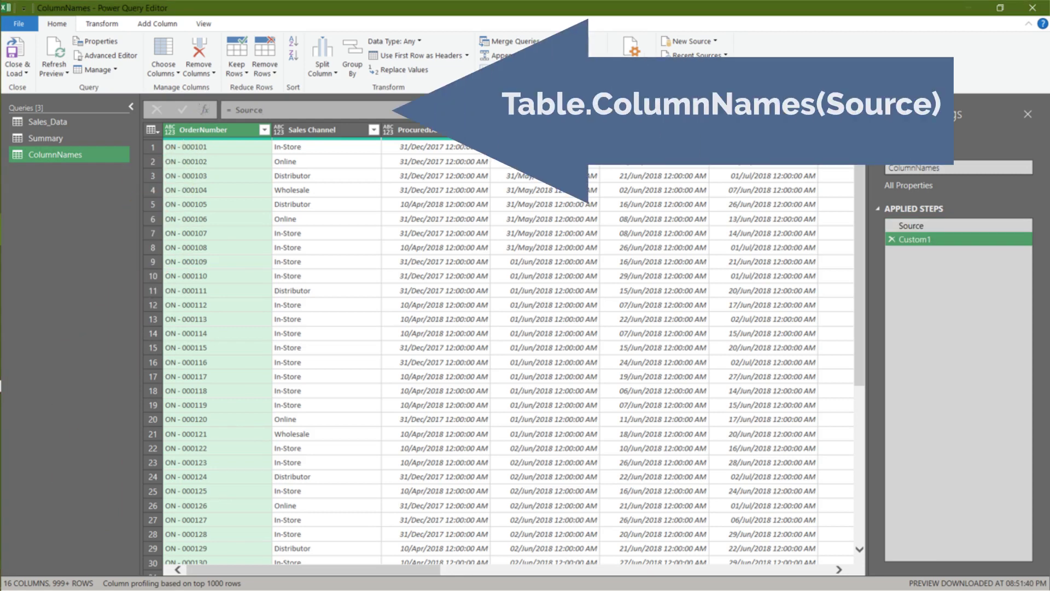
click(262, 109)
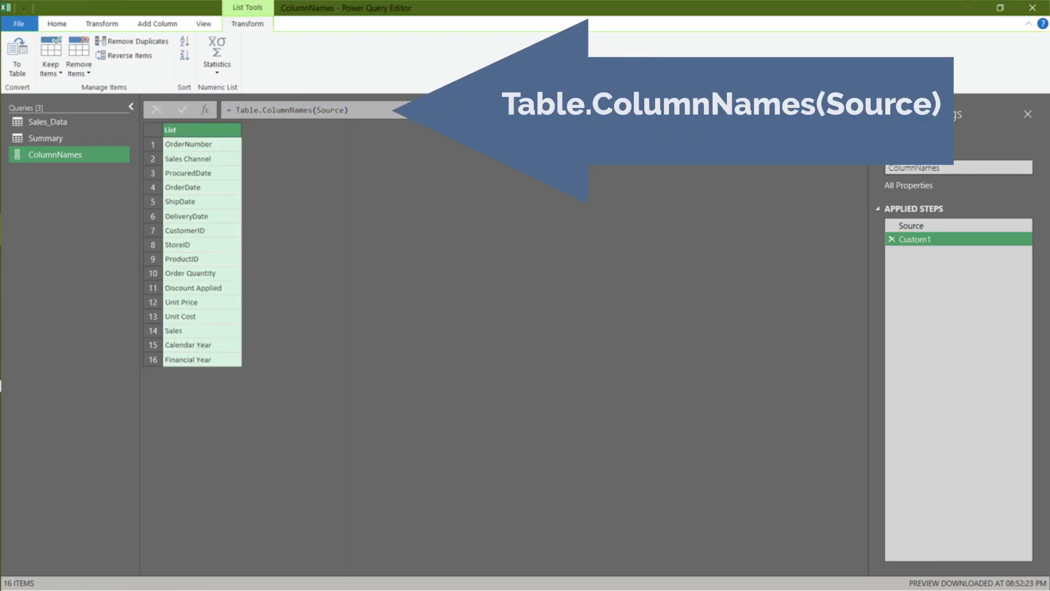
- Close and load the queries, and load ColumnNames as a table on a new worksheet
key(alt)
key(h)
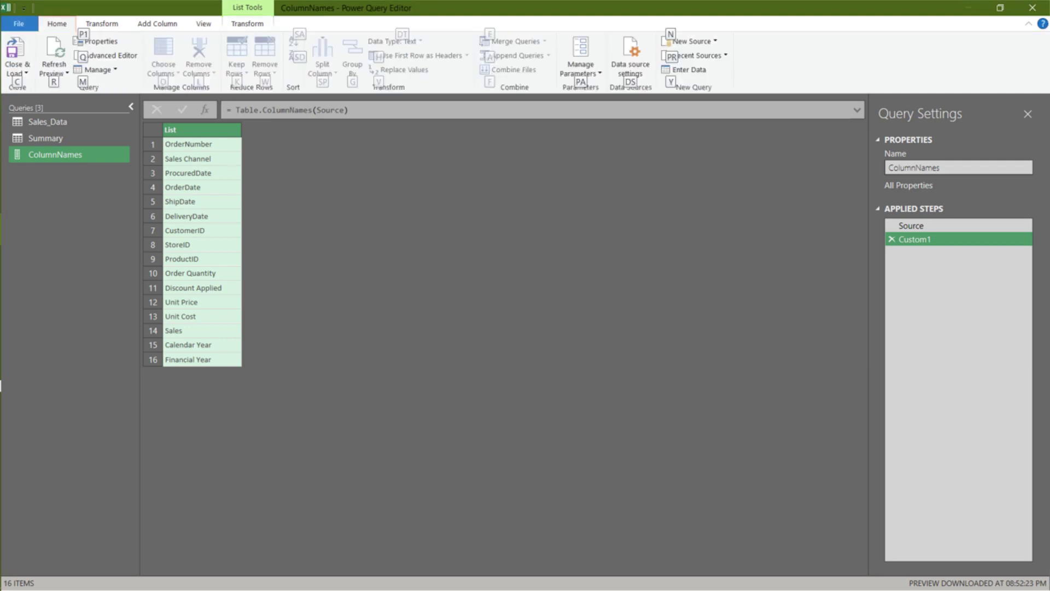
key(c)
key(c)
right_click(838, 297)
click(870, 399)
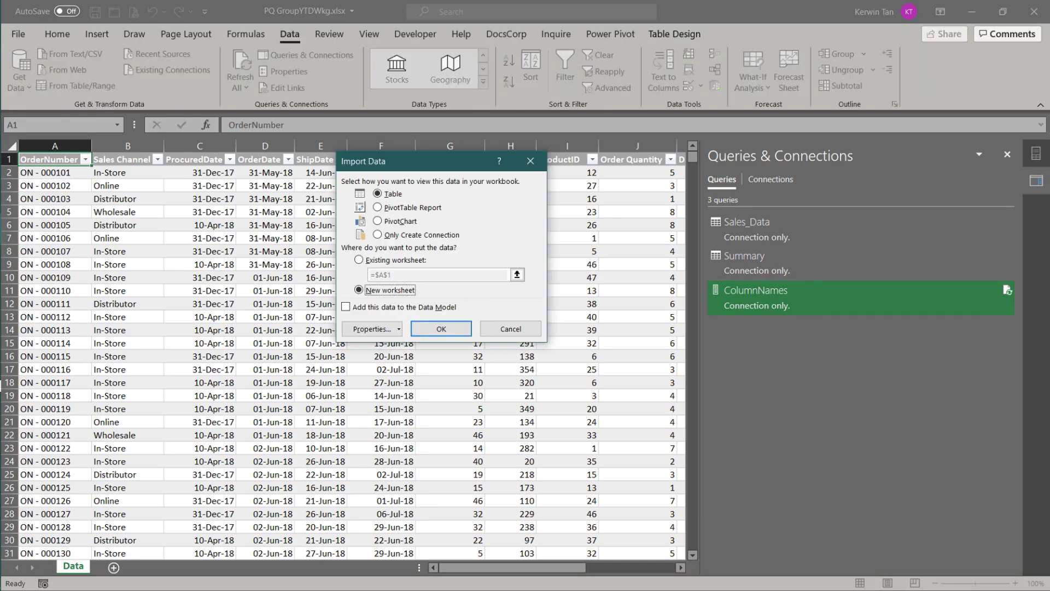
key(Return)
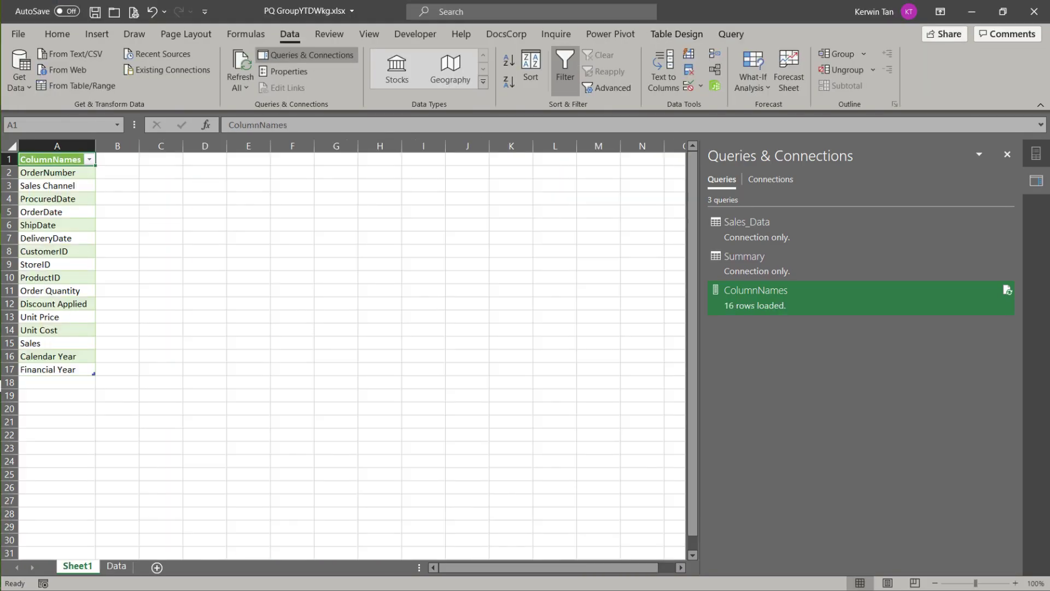
- Rename the new worksheet as Parameter
double_click(77, 566)
text(Parameter)
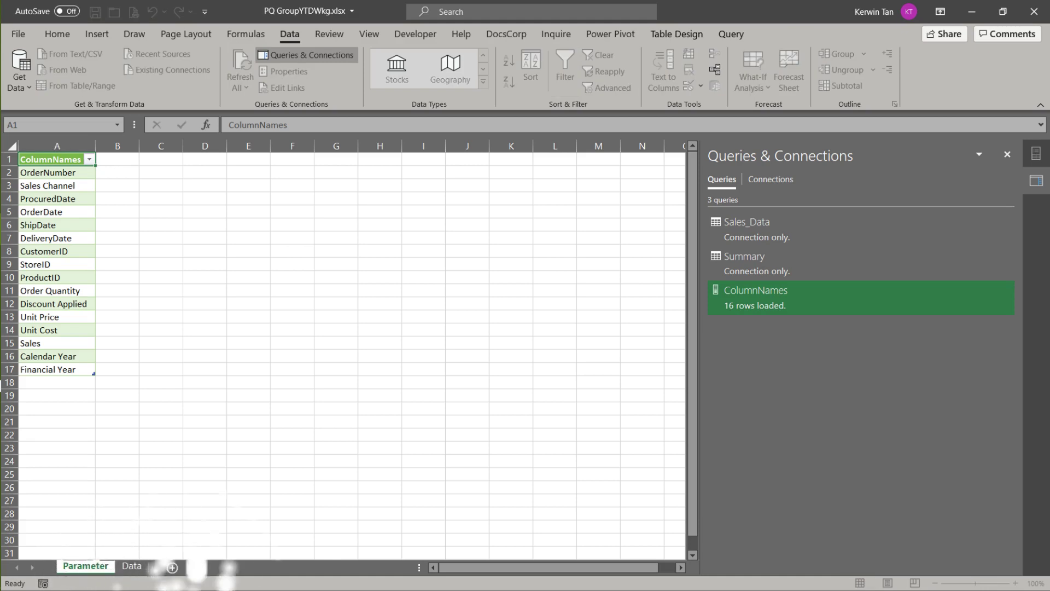
key(Return)
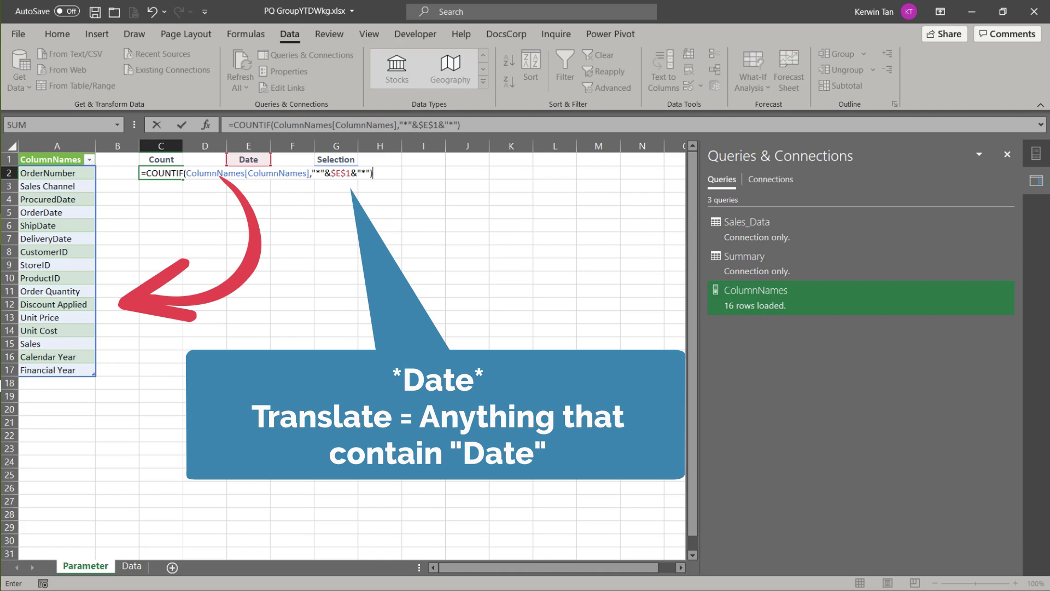
- Under the headings Count and Date, enter =COUNTIF(ColumnNames[ColumnNames],"*"&$E$1&"*") in C2 and =FILTER(ColumnNames[ColumnNames],ISNUMBER(SEARCH(E$1,ColumnNames[ColumnNames]))) in E2
key(Return)
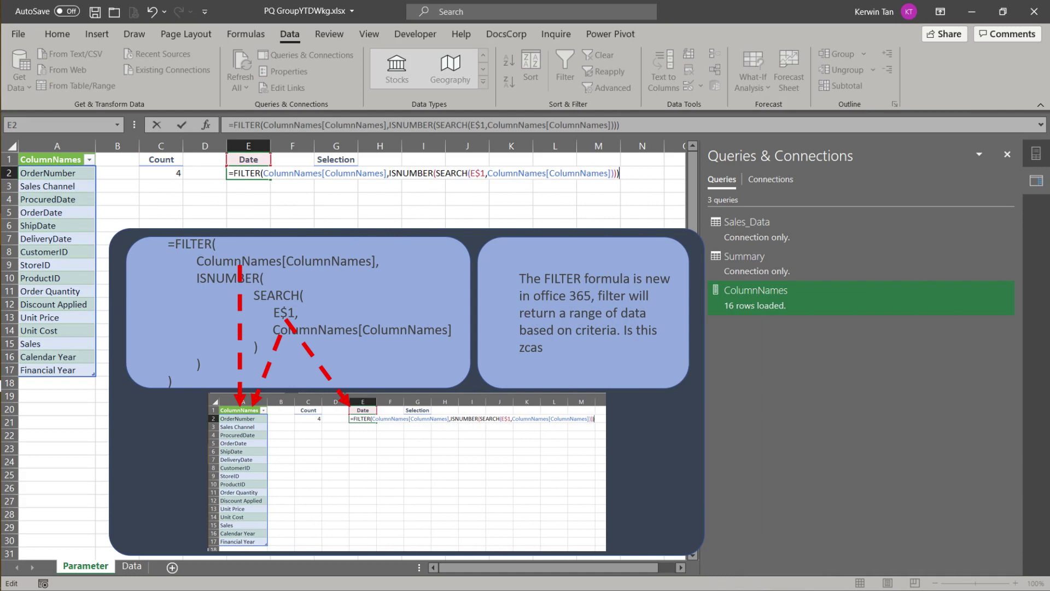
key(Return)
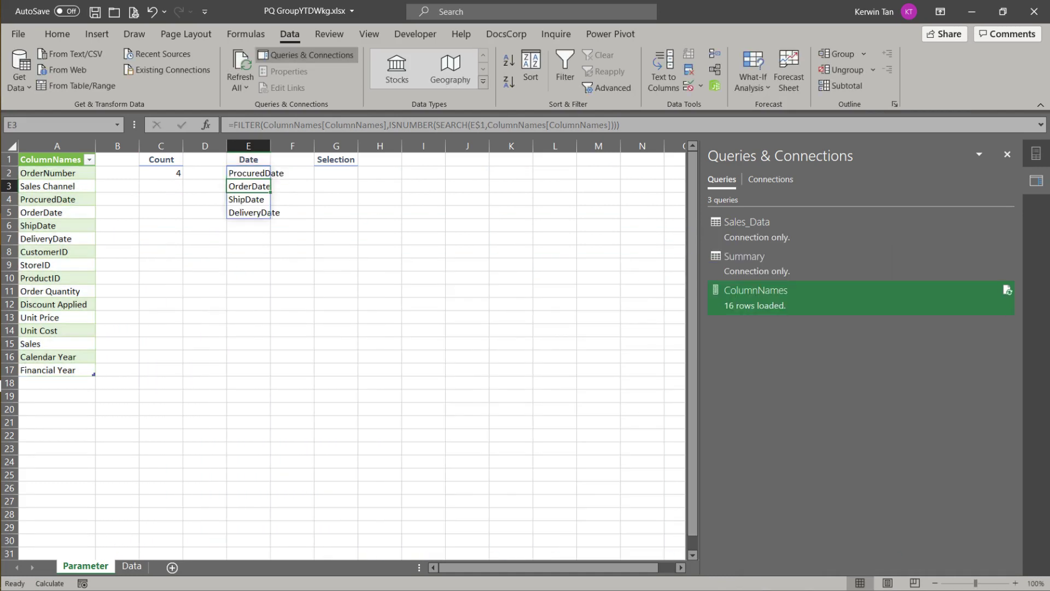
- Convert the Selection range G1:G2 into a table with headers, no table style and no filter button
drag(336, 160, 335, 173)
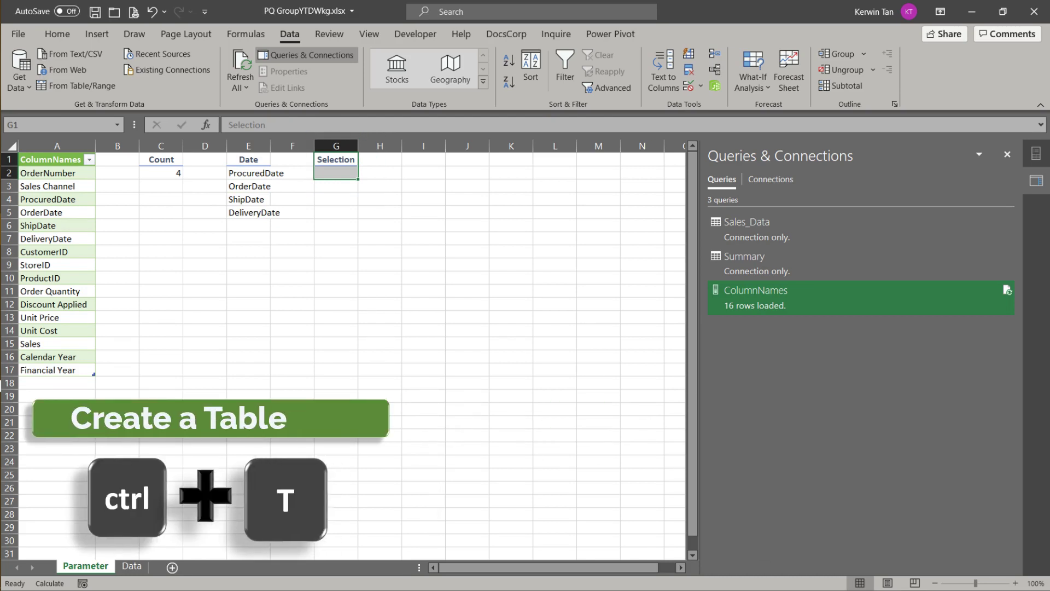
key(ctrl+t)
click(376, 259)
click(429, 283)
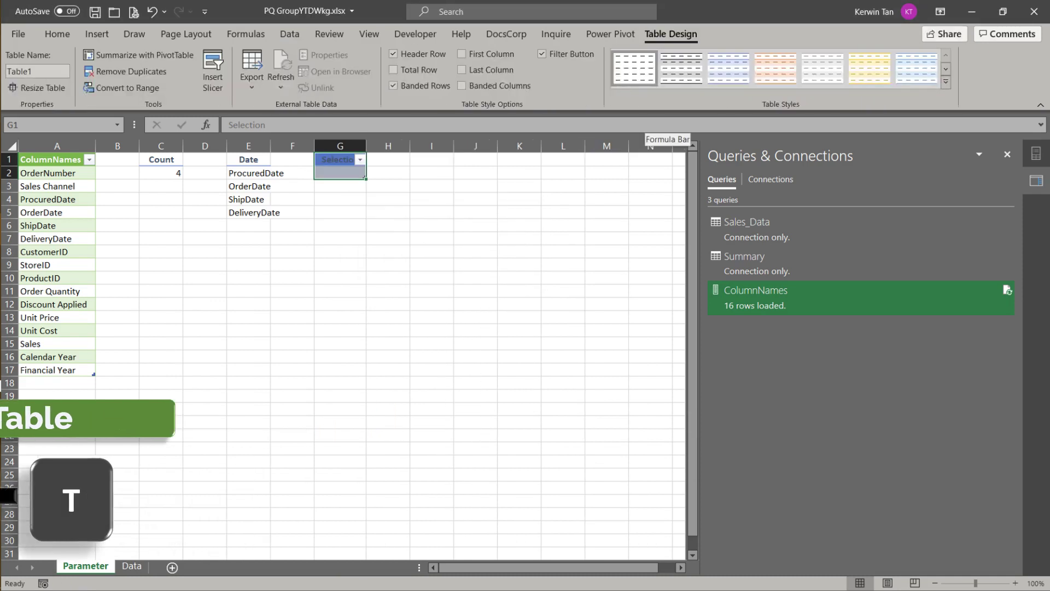
click(946, 81)
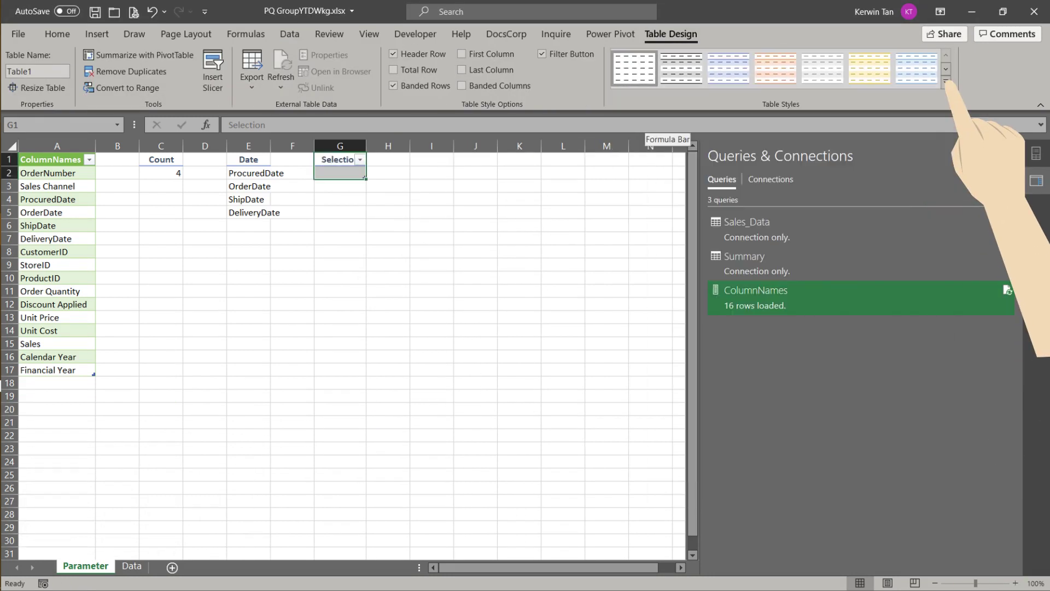
key(ctrl+shift+l)
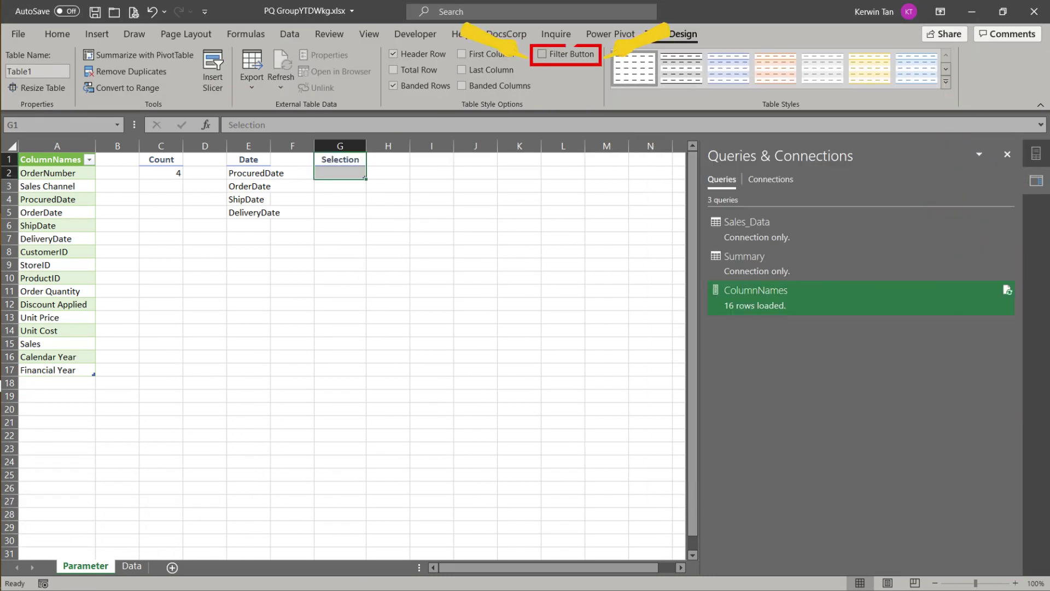
- Name the new table Selection
click(37, 71)
text(Selection)
key(Return)
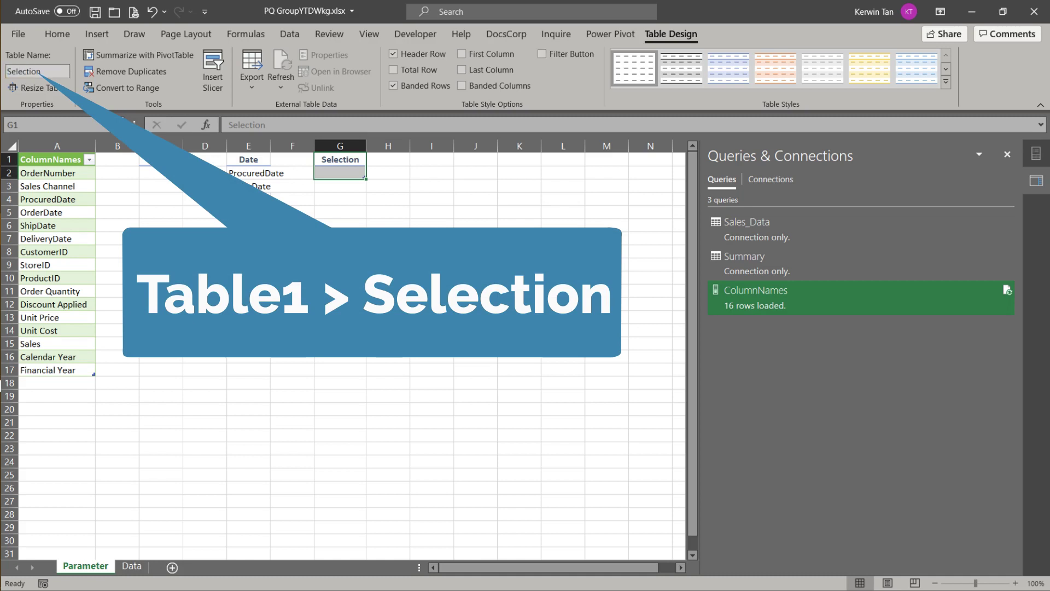
- Add list data validation to cell G2, using the ColumnNames entries in A2:A17 as the source
click(339, 173)
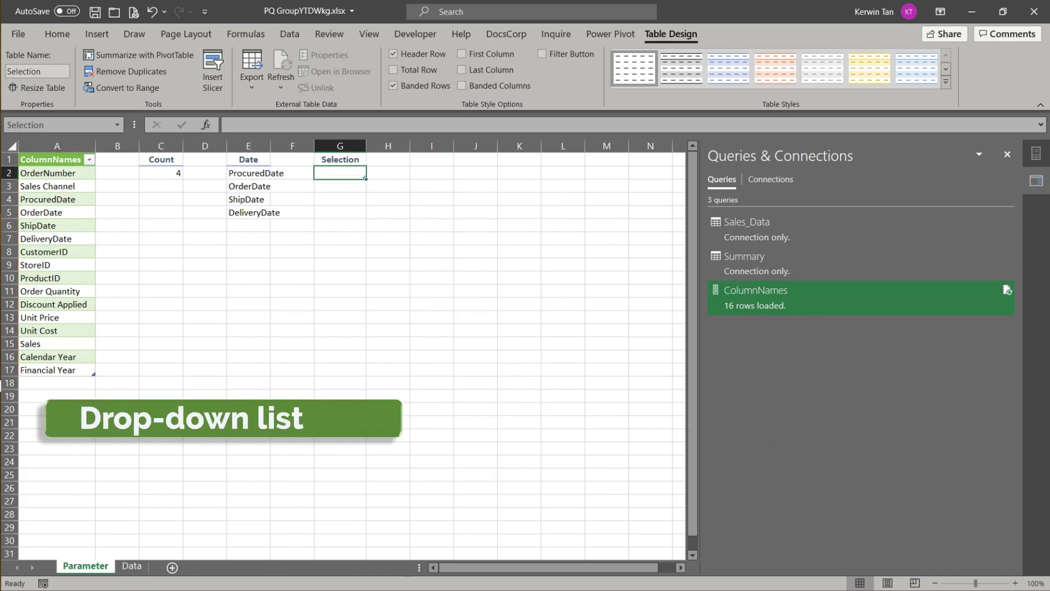
key(alt)
key(a)
key(v)
key(v)
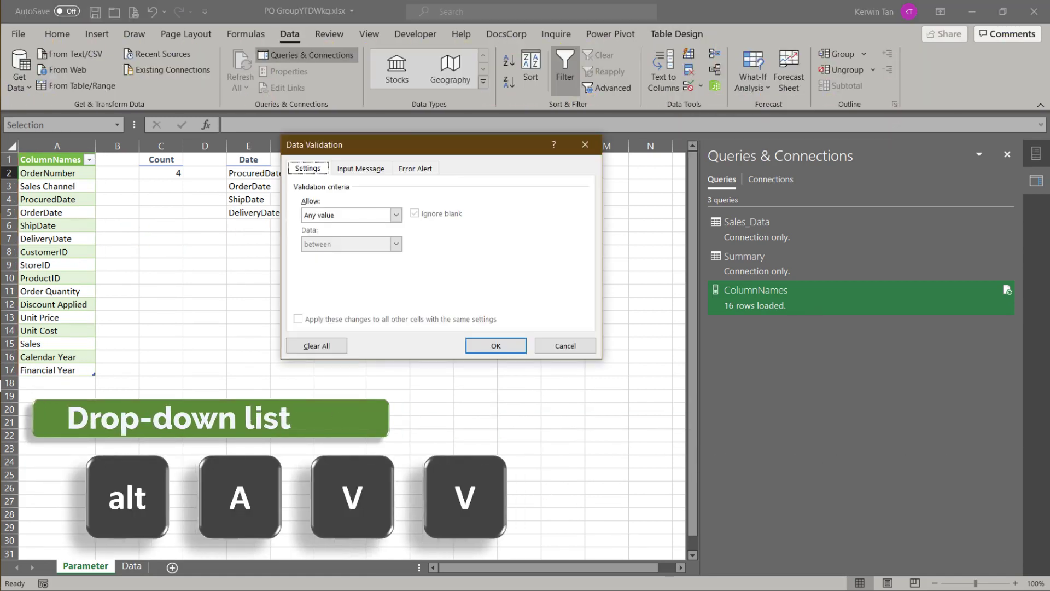
key(Tab)
key(l)
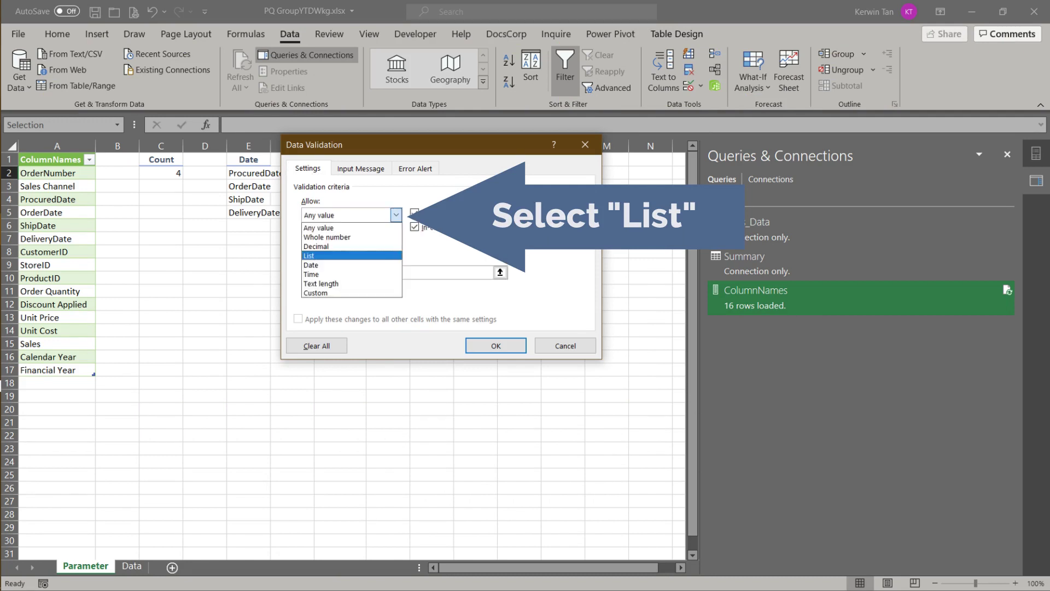
key(Tab)
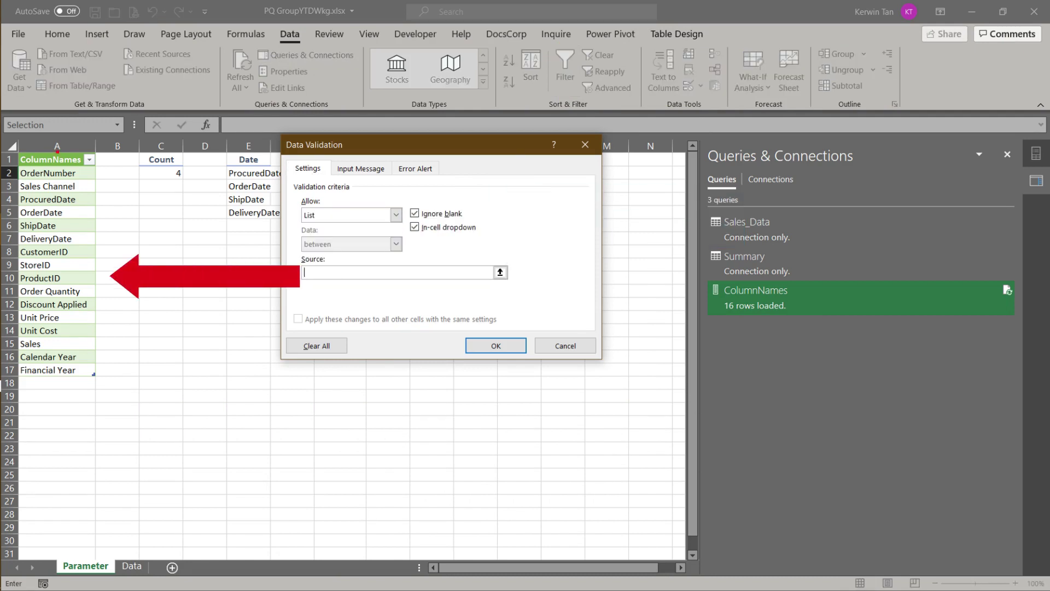
drag(57, 173, 56, 369)
key(Return)
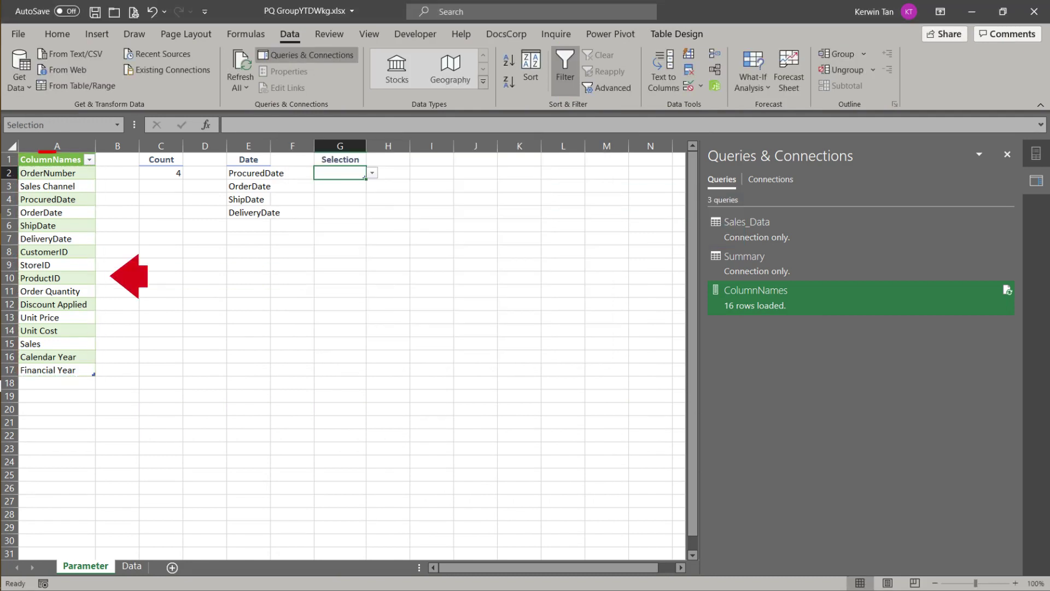
- Choose Sales Channel from the validation list in cell G2
key(alt+Down)
key(Down)
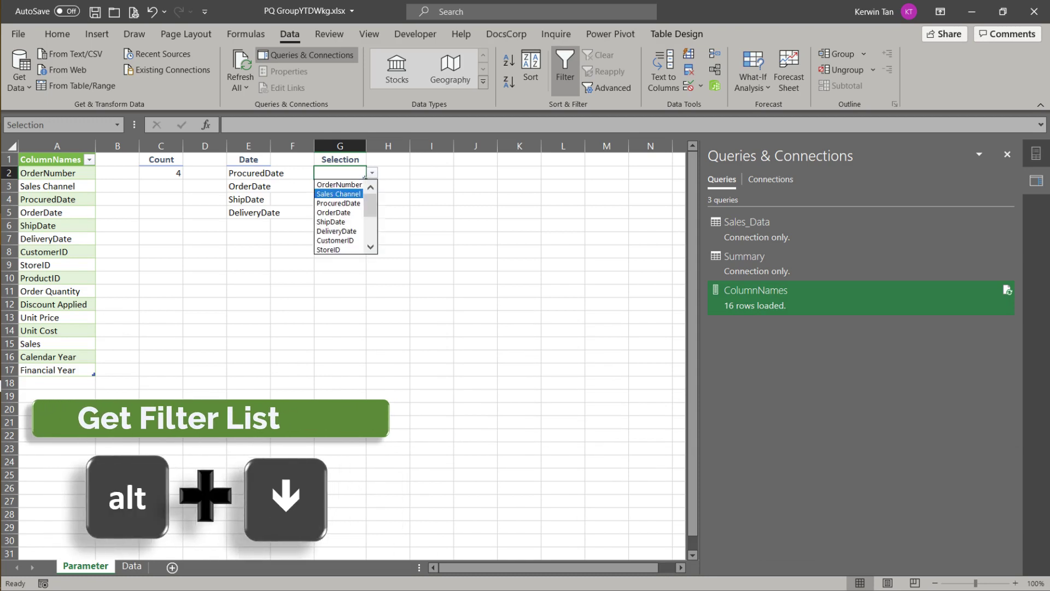
key(Return)
key(Return)
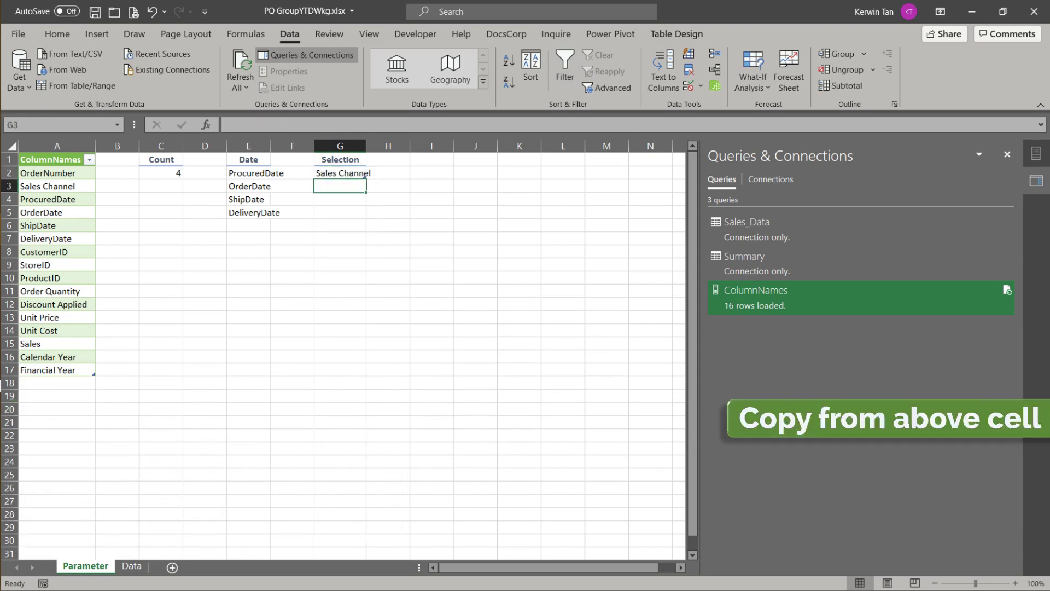
- Add a second Selection row in G3 by copying the cell above, and set it to Calendar Year
key(ctrl+d)
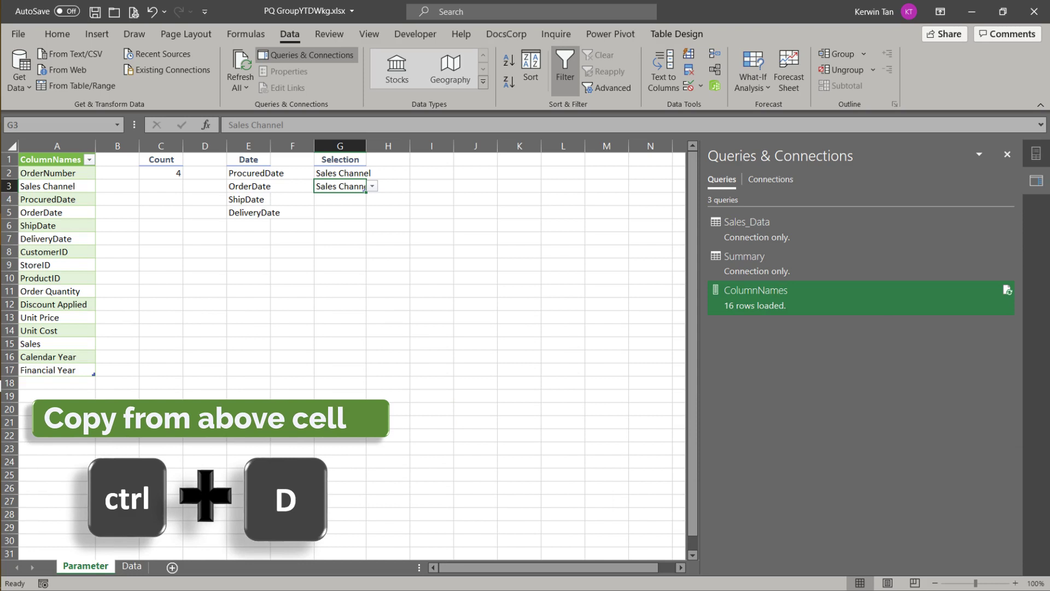
key(alt+Down)
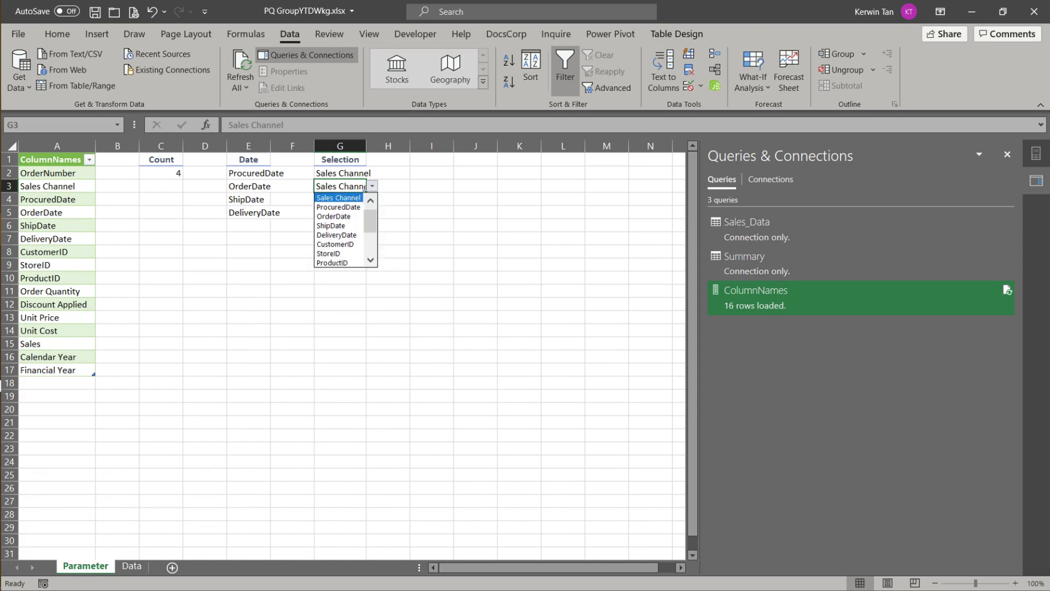
key(Down)
key(Down)
key(Down)
key(Down)
key(Down)
key(Down)
key(Down)
key(Down)
key(Down)
key(Down)
key(Down)
key(Down)
key(Down)
key(Down)
key(Return)
key(Return)
- Add a third Selection row in G4 by copying the cell above, and set it to Financial Year
key(ctrl+d)
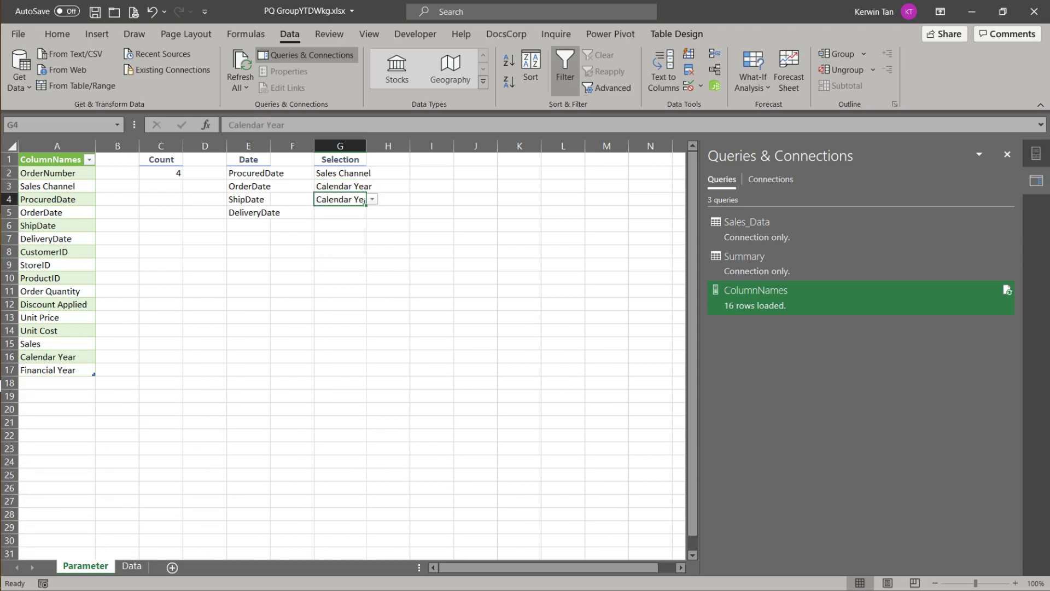
key(alt+Down)
key(Down)
key(Return)
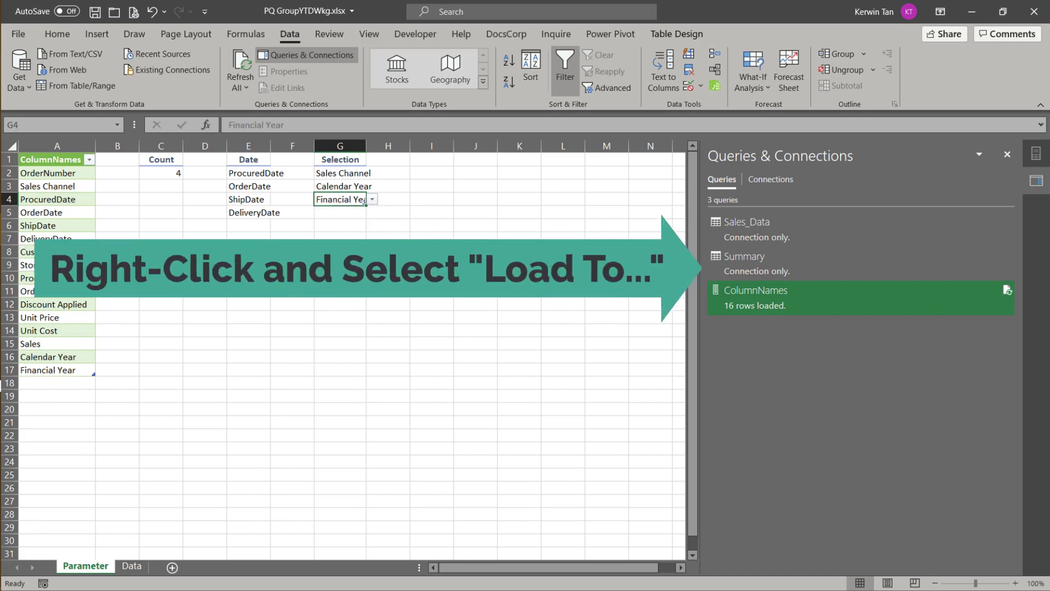
- Load the Summary query as a table on a new worksheet and rename that sheet as Summary
right_click(851, 264)
click(890, 363)
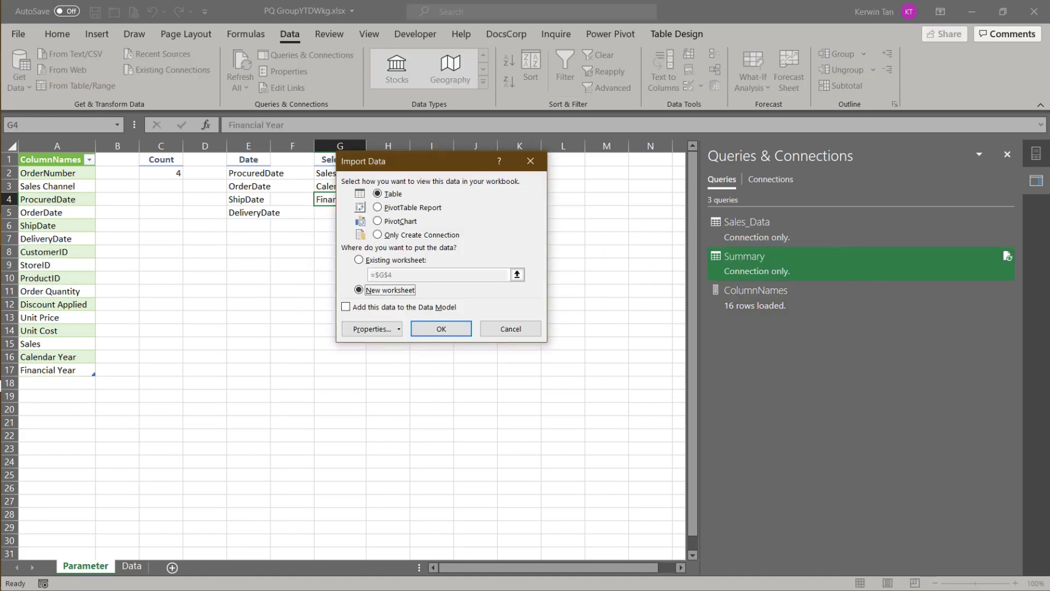
key(Return)
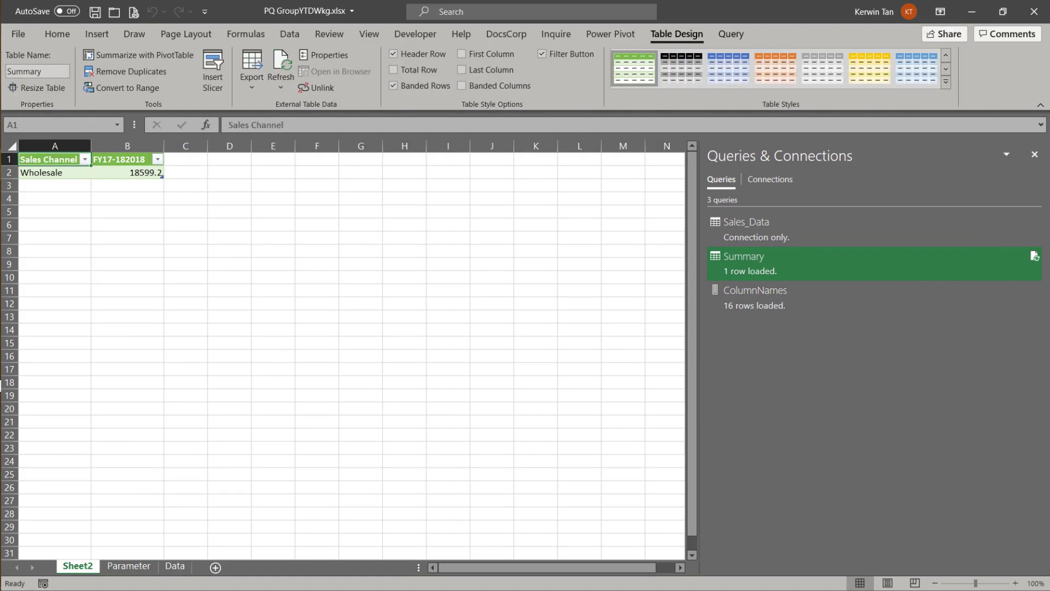
double_click(77, 566)
text(Summary)
key(Return)
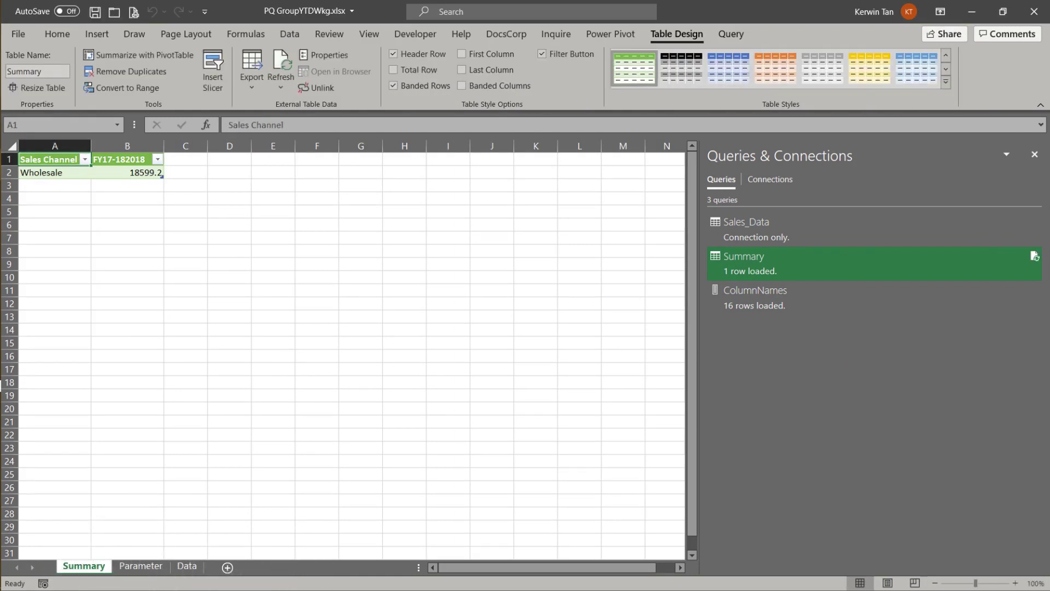
- Insert five rows above and four columns before the summary table, and paste the current month and FilterDate block at B3
drag(9, 159, 9, 212)
key(ctrl+plus)
drag(54, 146, 229, 146)
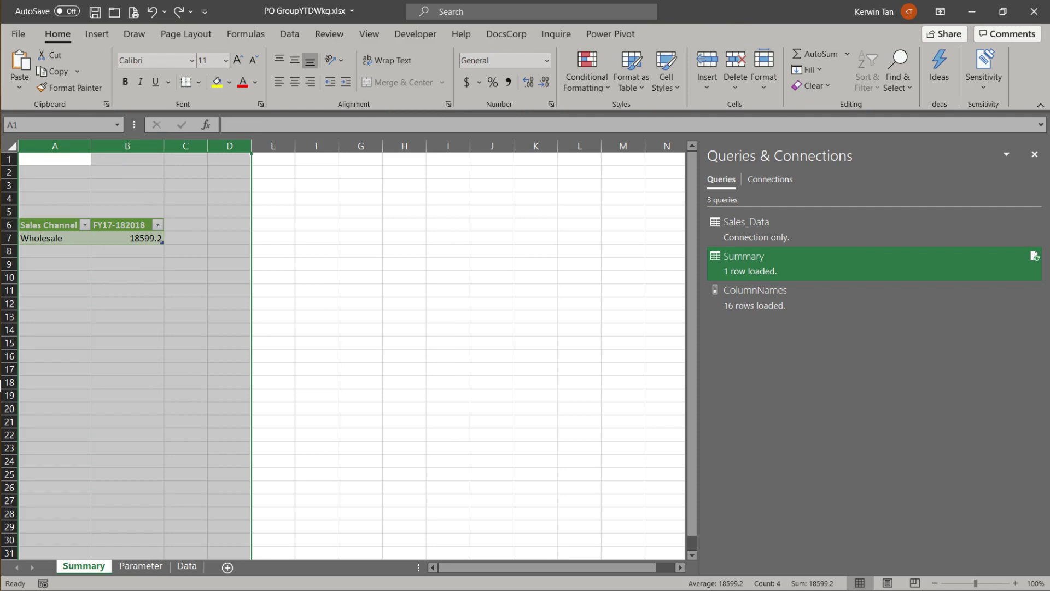
key(ctrl+plus)
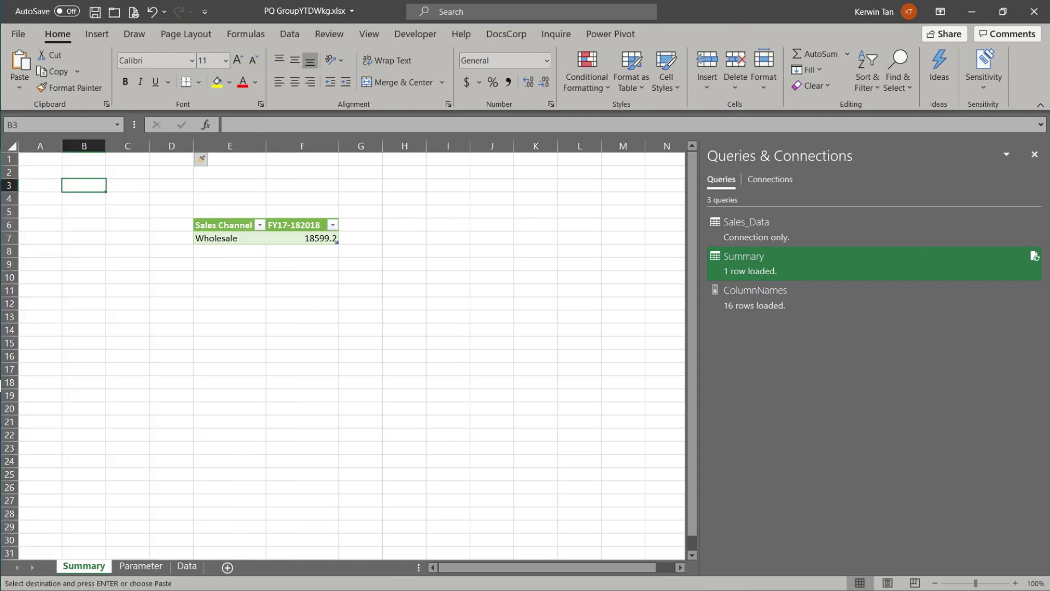
key(Return)
- Add list data validation to the FilterDate cell C4 with the source =OFFSET(Parameter!$E$2,0,0,Parameter!$C$2)
click(128, 199)
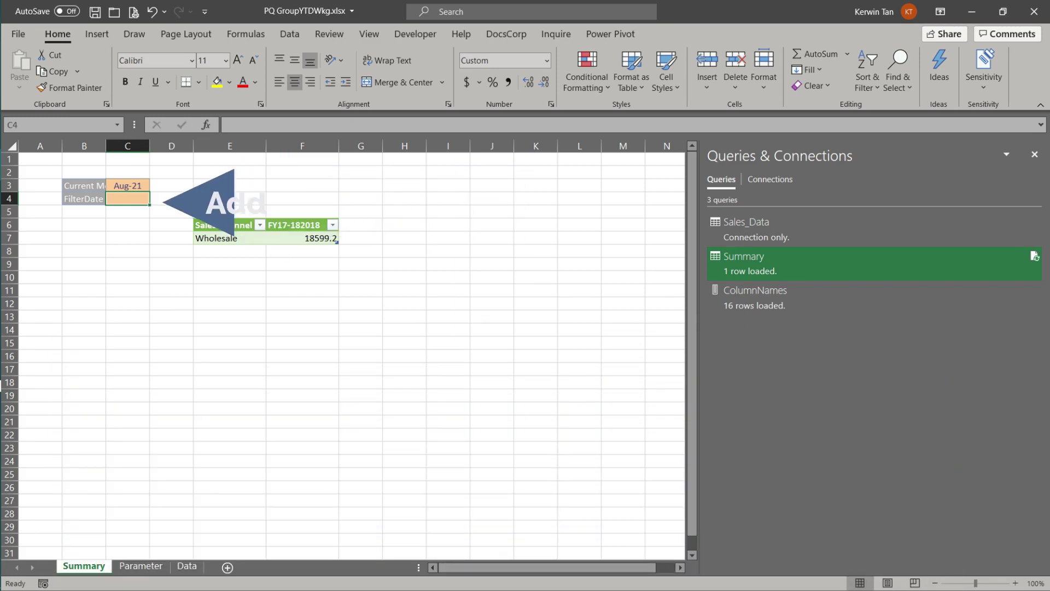
key(alt)
key(a)
key(v)
key(v)
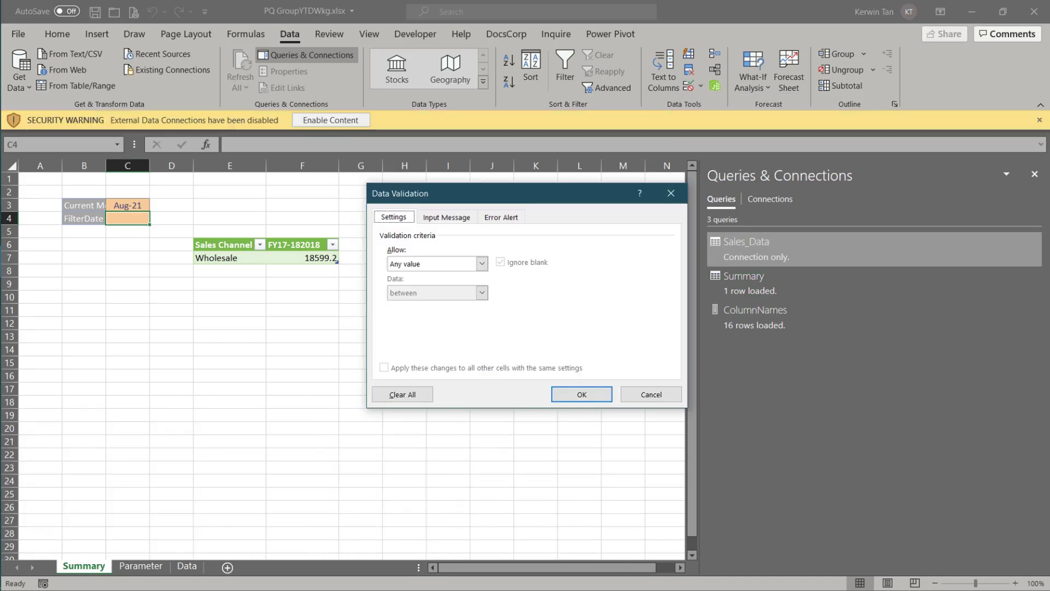
key(Tab)
key(l)
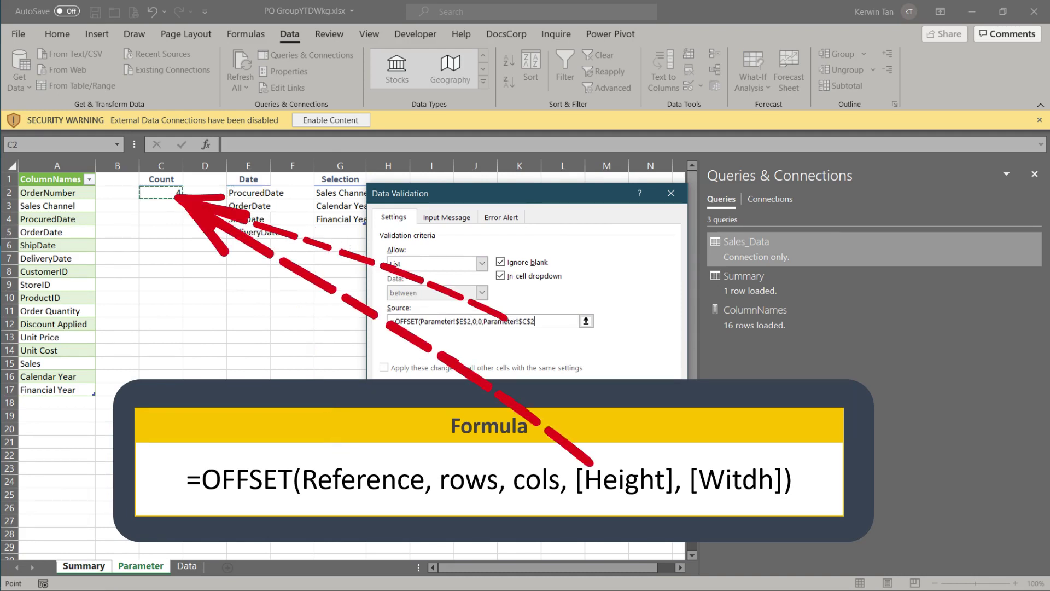
key(Return)
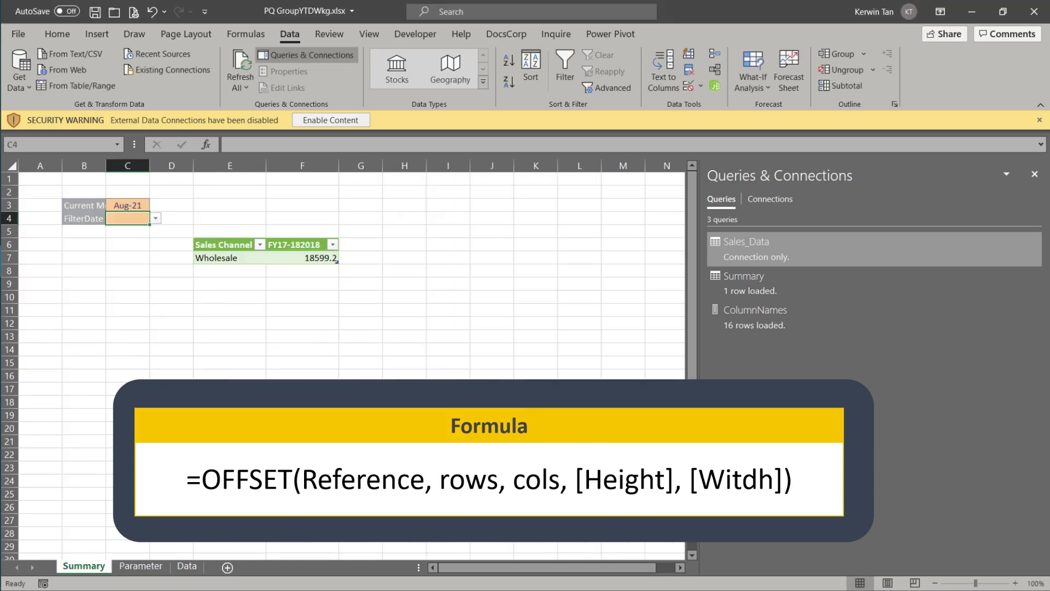
- Set the FilterDate in C4 to DeliveryDate from its validation list
key(alt+Down)
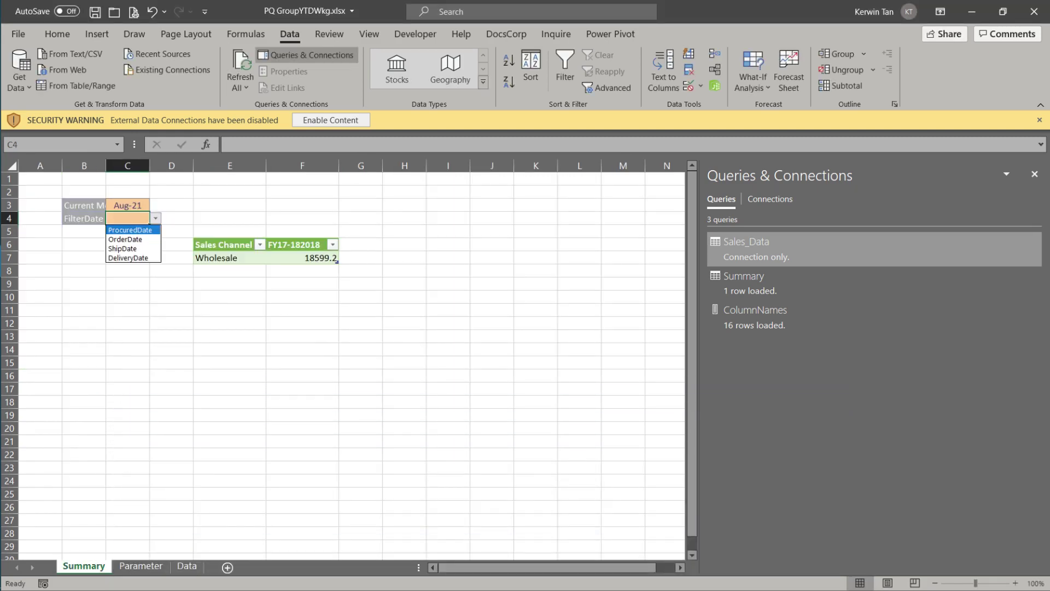
key(Down)
key(Down)
key(Down)
key(Return)
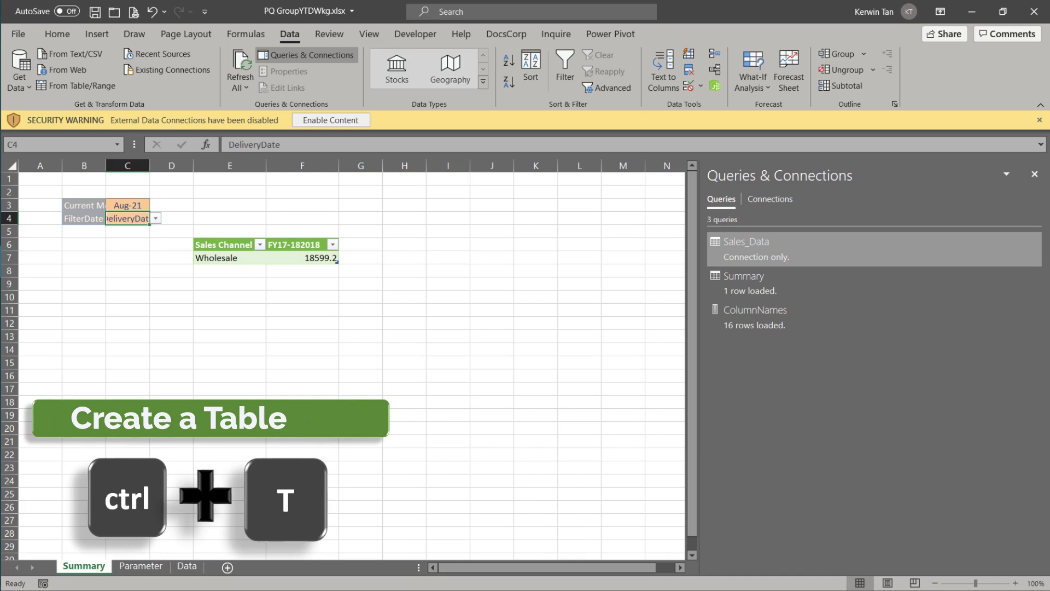
- Convert the current month and FilterDate block B3:C4 into a table without marking its first row as headers
drag(84, 205, 127, 219)
key(ctrl+t)
key(alt+m)
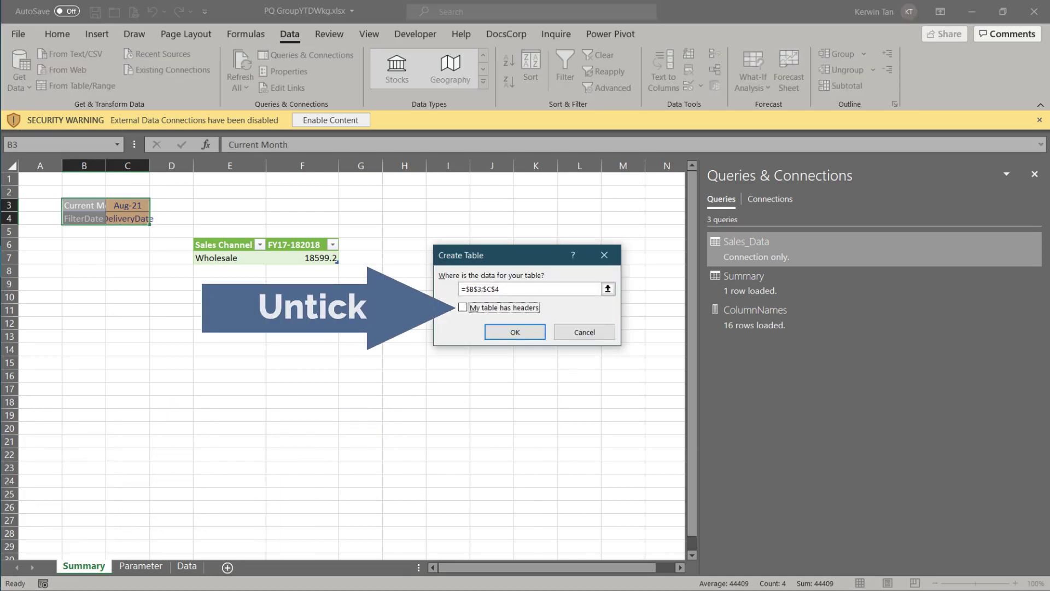
key(Return)
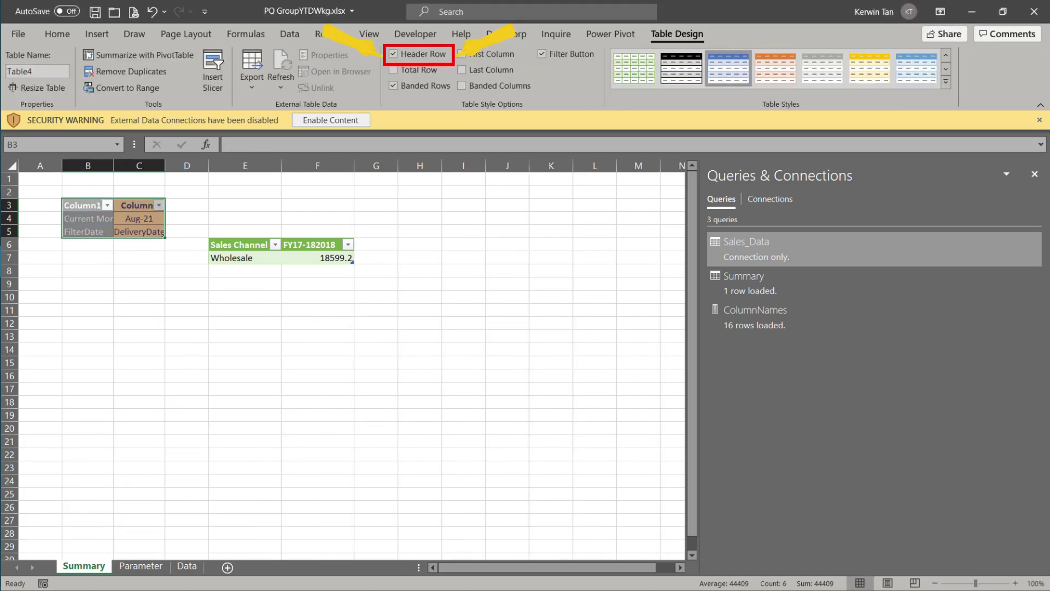
- Hide the header row of the new criteria table and name the table InputCriteria
key(alt+j)
key(t)
key(h)
key(alt+j)
text(ta)
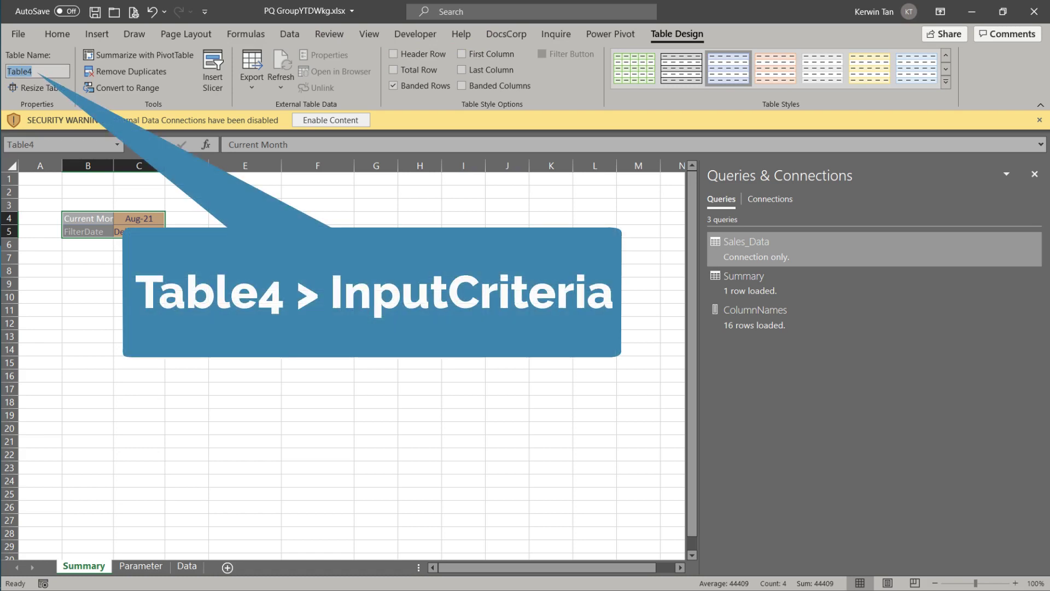
text(InputCriteria)
key(Return)
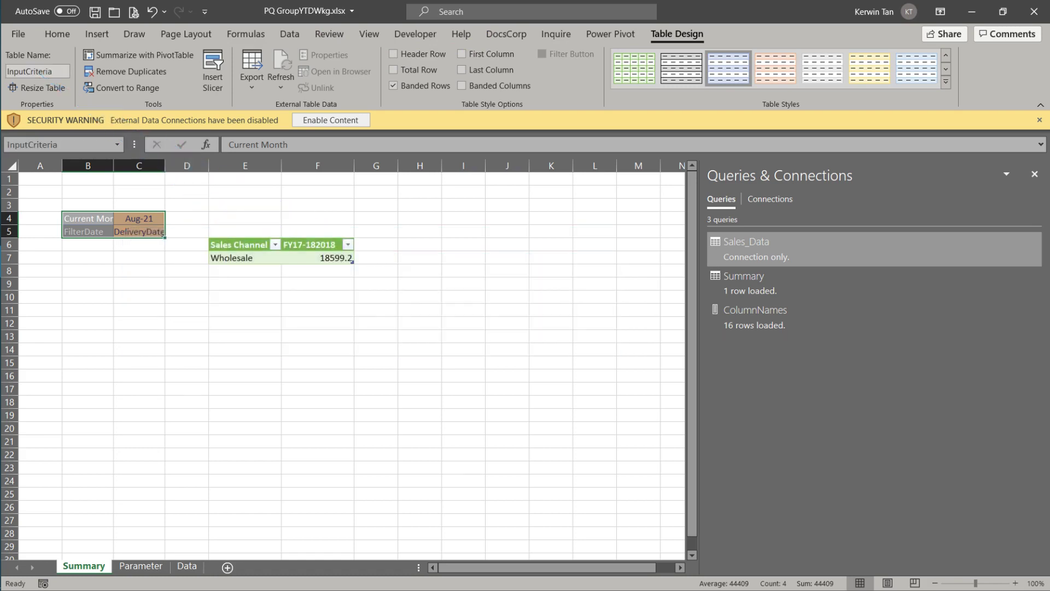
- Load the InputCriteria table into the Power Query Editor as a new query
key(alt)
key(a)
key(p)
key(t)
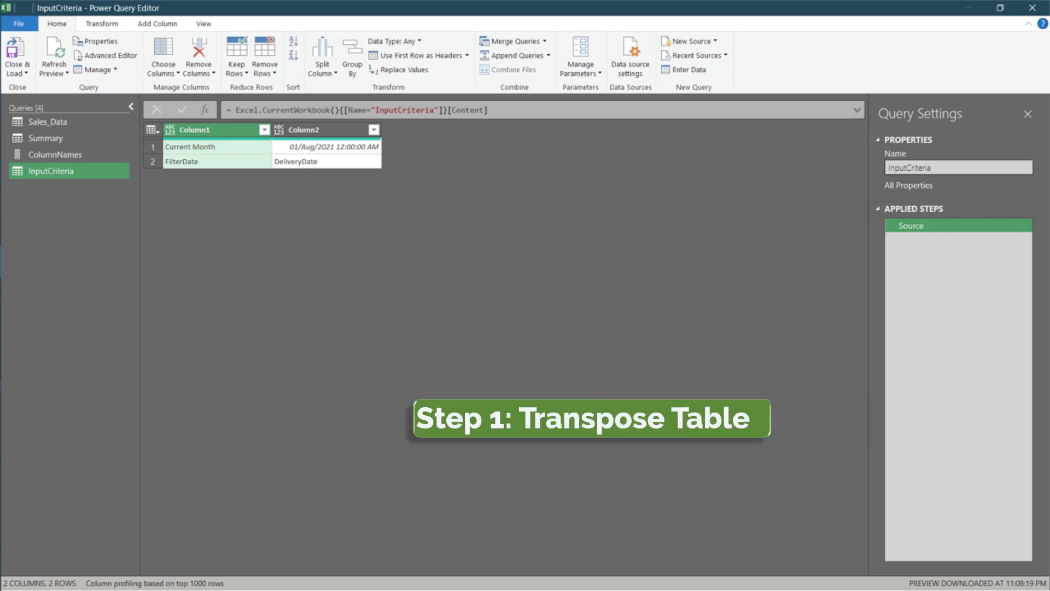
- Transpose the InputCriteria query and promote its first row to headers
key(alt)
key(t)
key(t)
key(r)
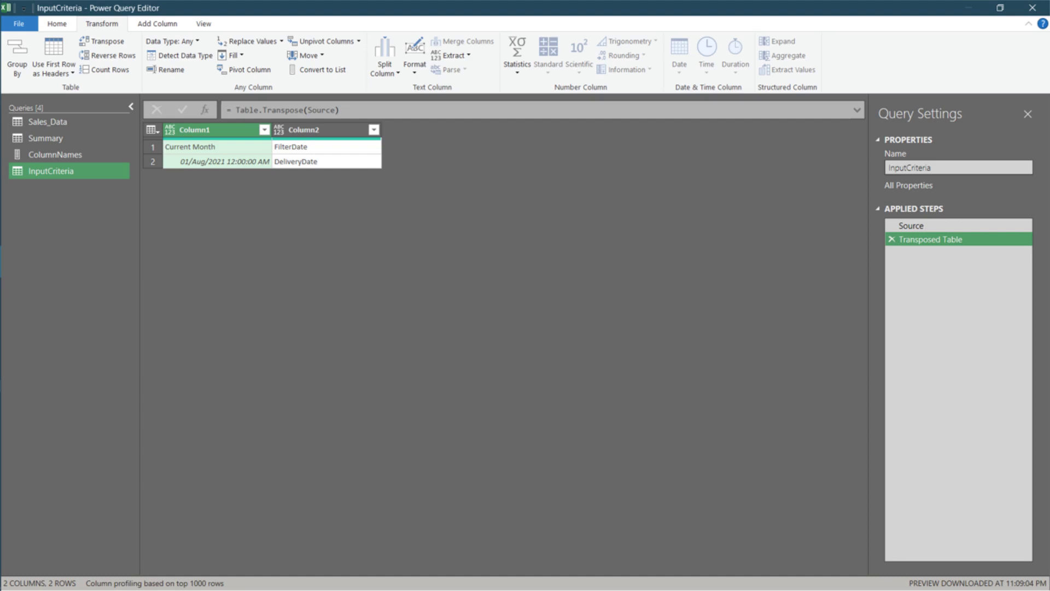
key(alt)
key(h)
key(h)
key(Return)
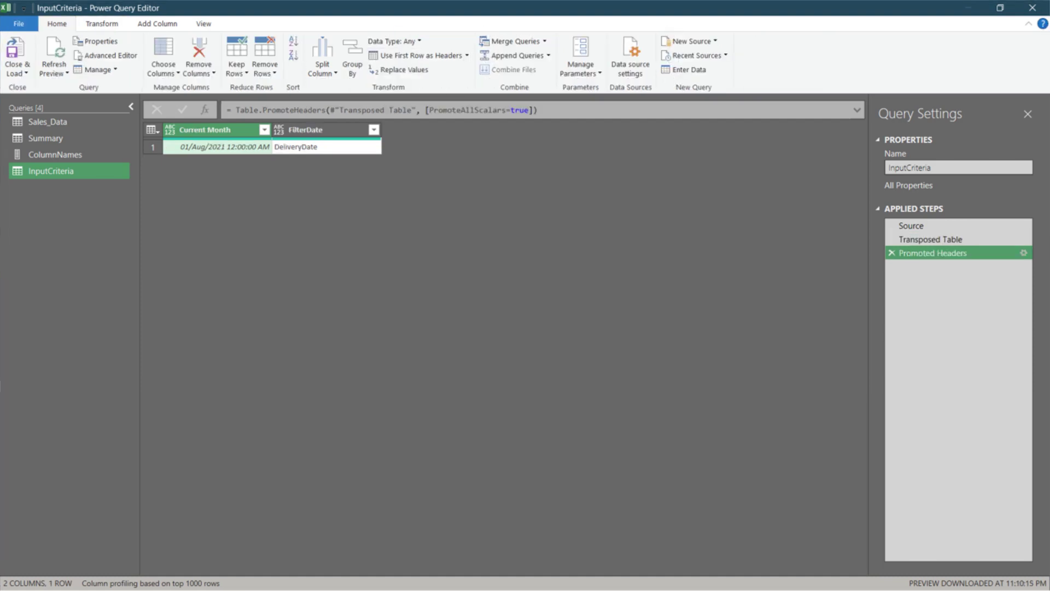
- Detect the InputCriteria column types and change the Current Month type to date in the Changed Type formula
key(alt)
key(t)
key(d)
key(d)
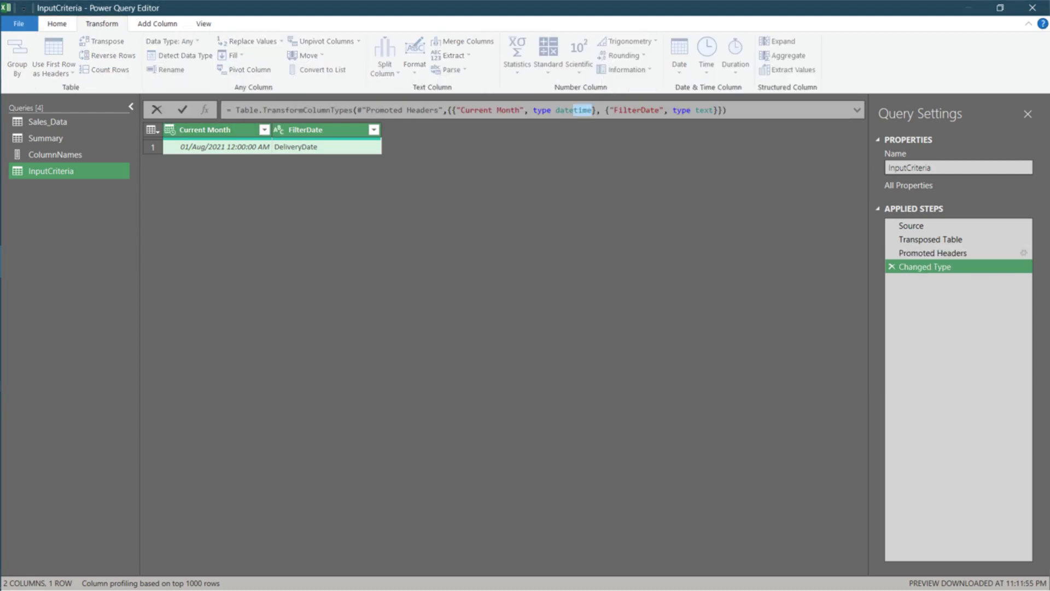
key(BackSpace)
key(Return)
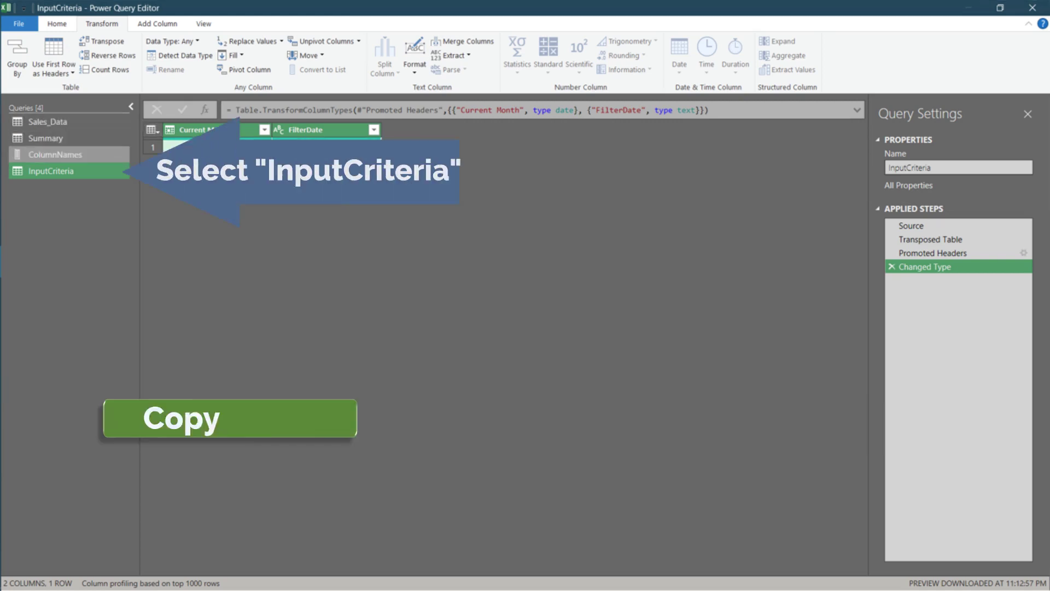
- Duplicate the InputCriteria query as Selection and delete its three applied steps after Source
key(ctrl+c)
key(ctrl+v)
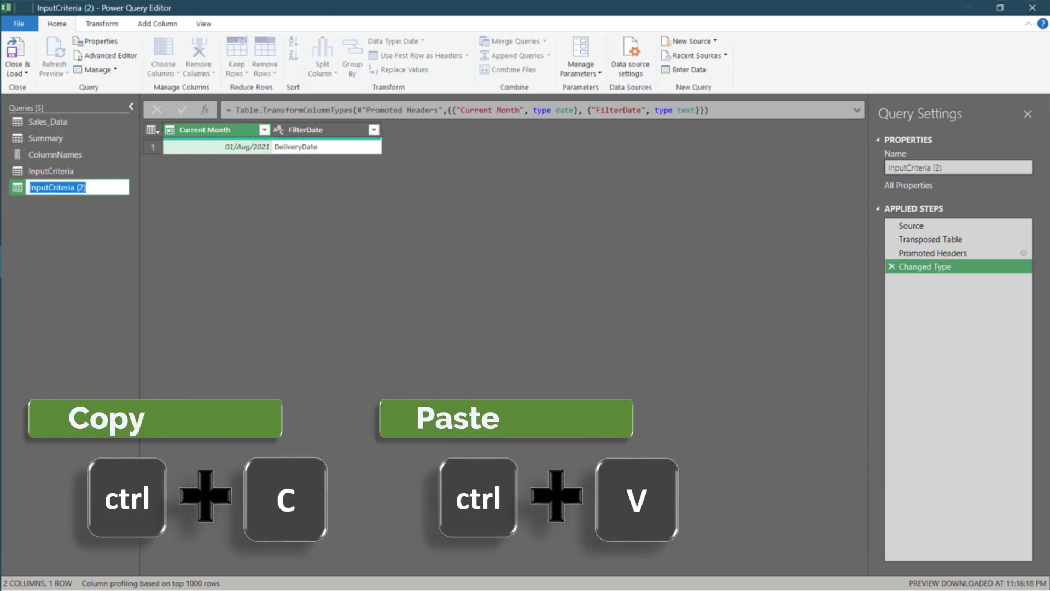
key(Return)
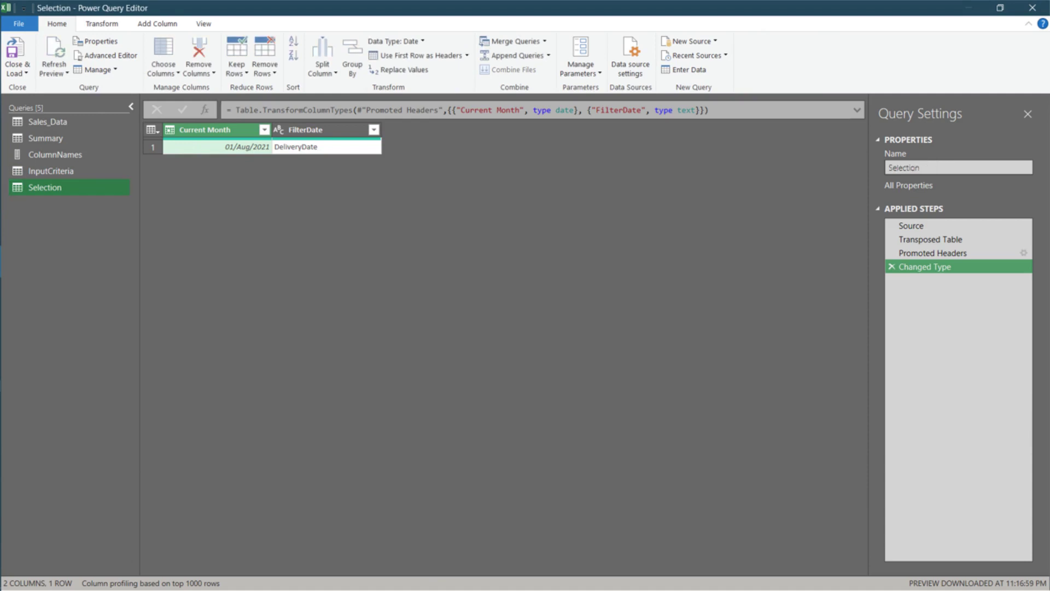
key(Delete)
key(Delete)
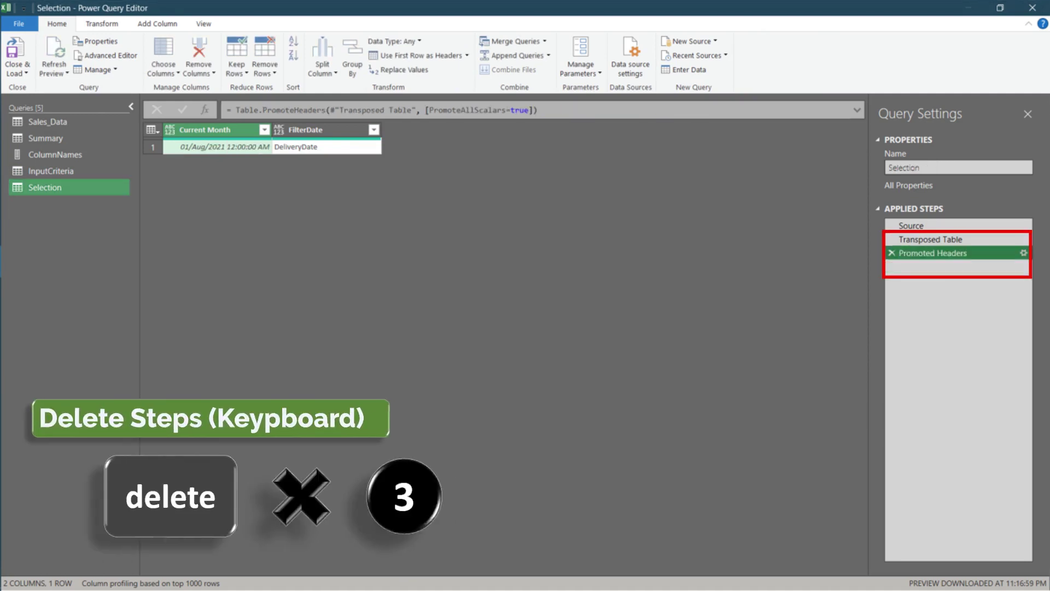
key(Delete)
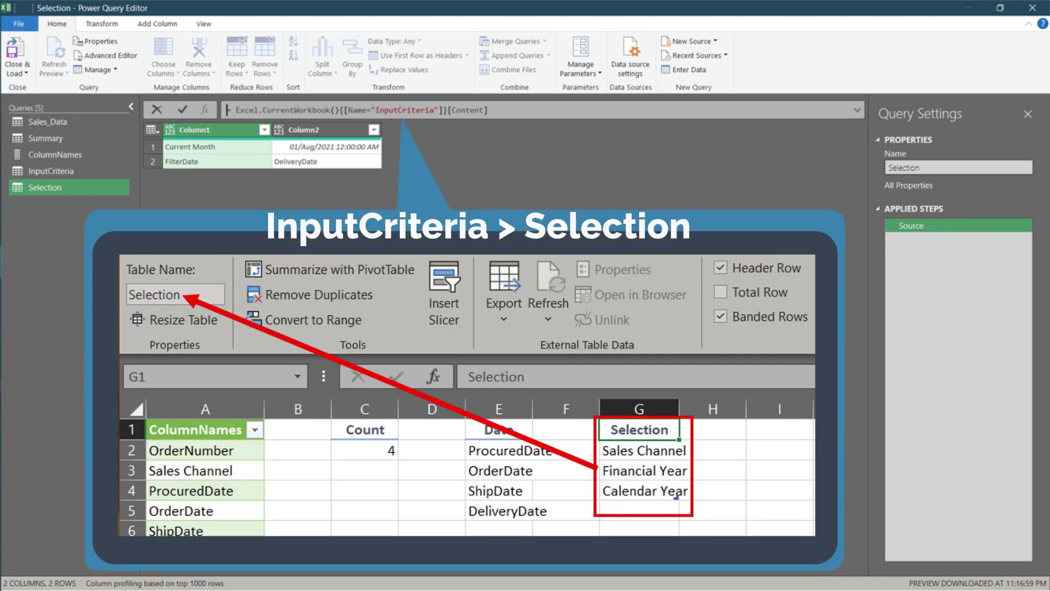
- Point the Selection query's Source formula to the Selection table and convert the result to a list
double_click(404, 110)
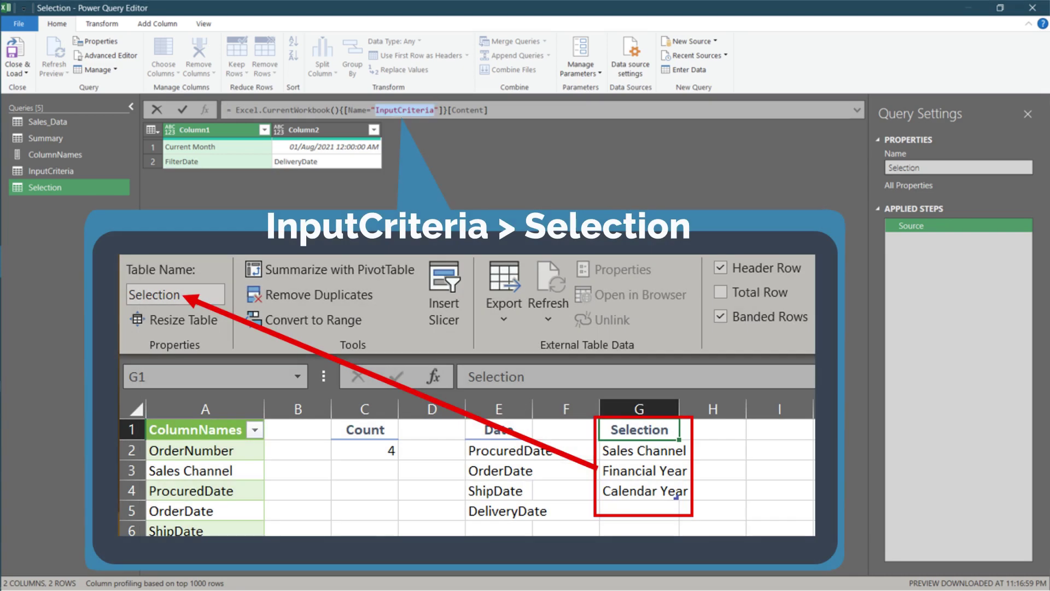
text(Selection)
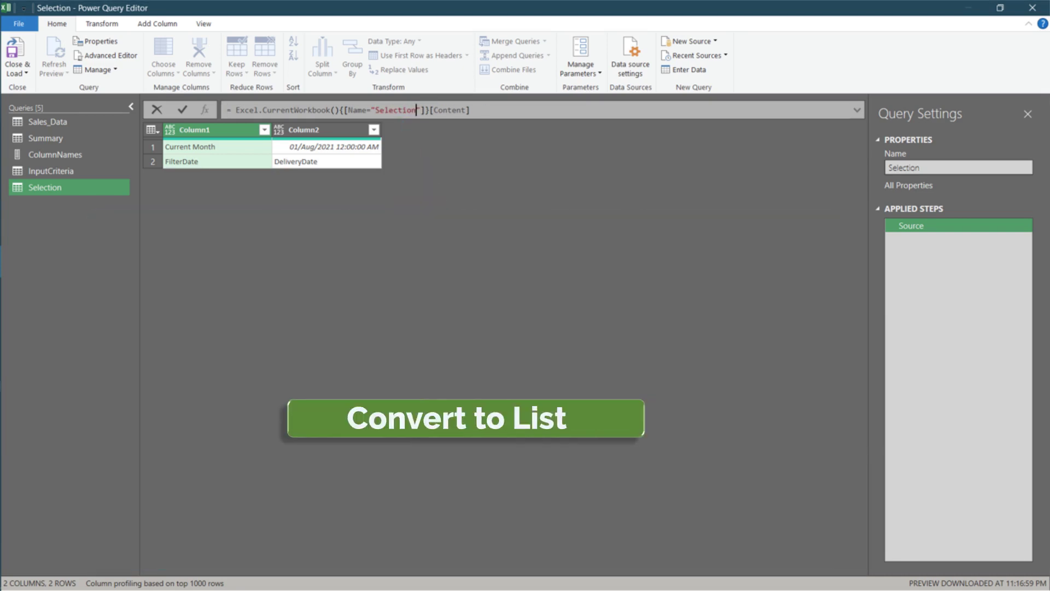
key(Return)
key(t)
key(l)
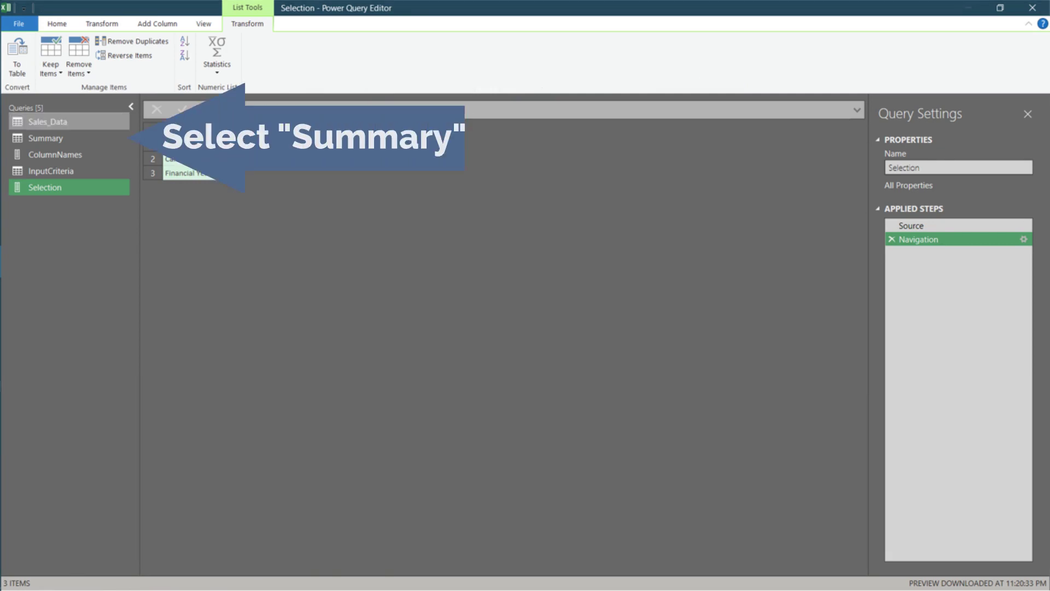
- In the Summary query's Filtered Rows formula, replace the fixed #datetime(2018, 6, 7, 0, 0, 0) with InputCriteria[Current Month]{0}
click(68, 137)
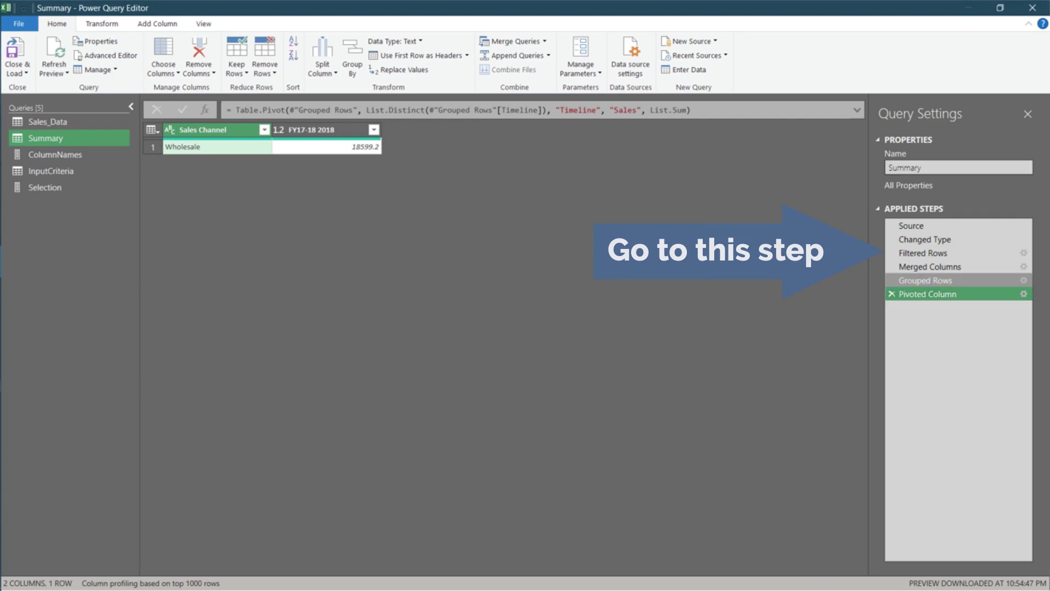
click(923, 253)
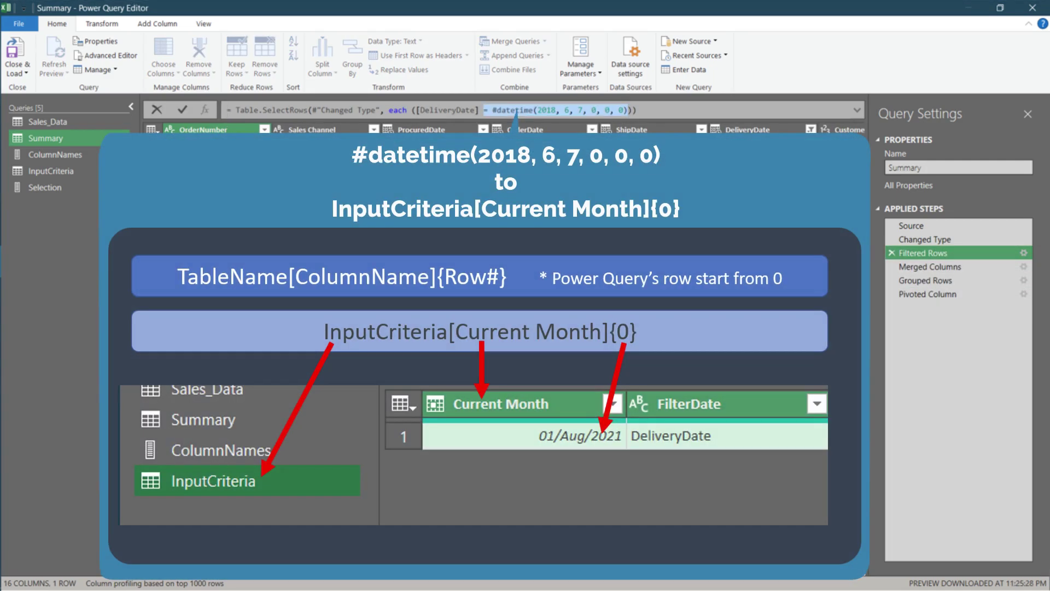
key(ctrl+v)
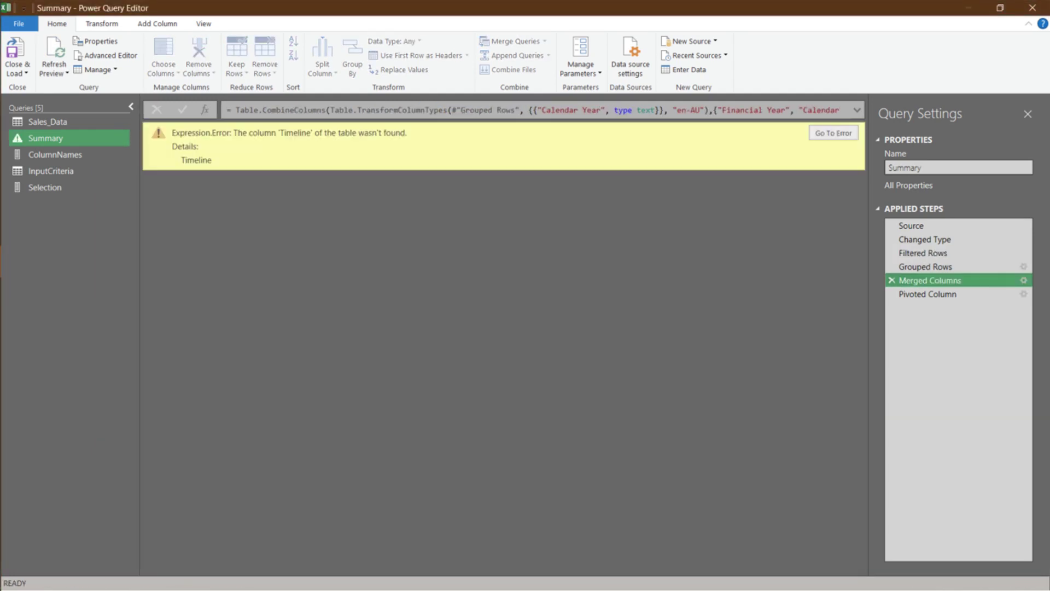
- Replace the grouping column list {"Sales Channel", "Timeline"} in the Grouped Rows formula with Selection
click(925, 266)
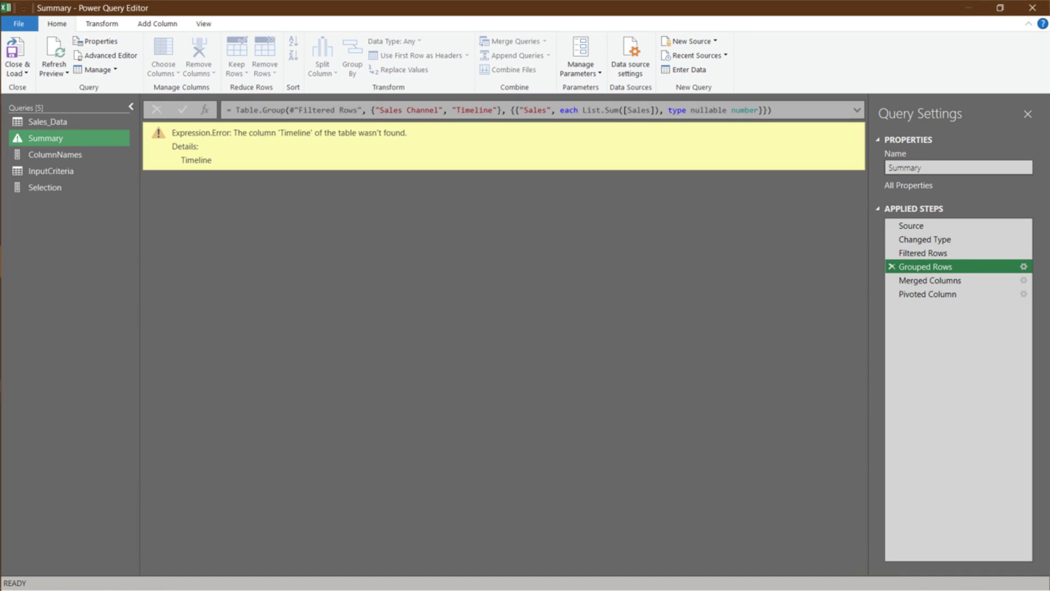
drag(371, 110, 501, 110)
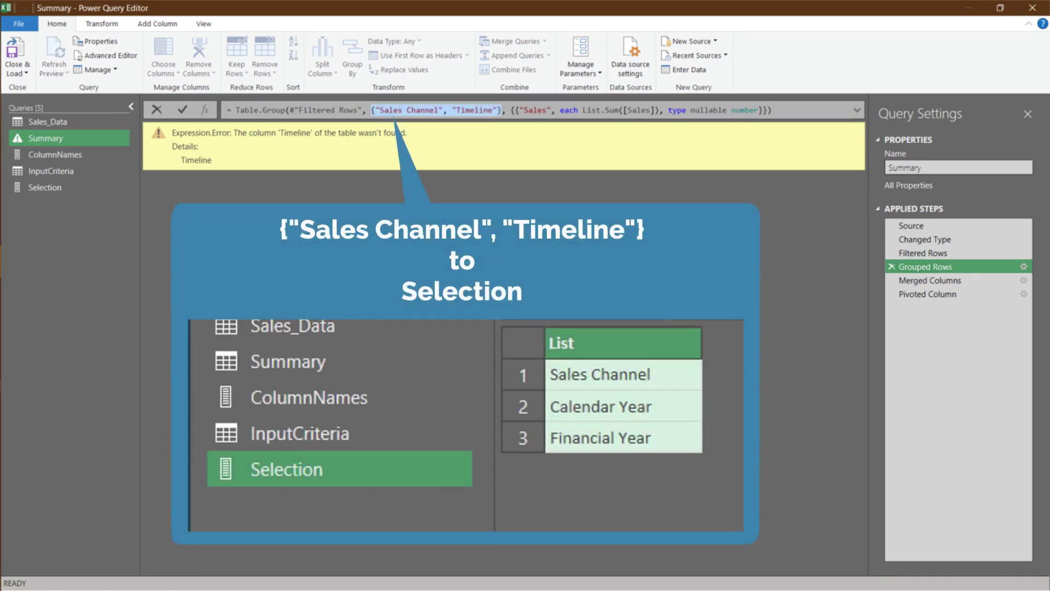
text(Selection)
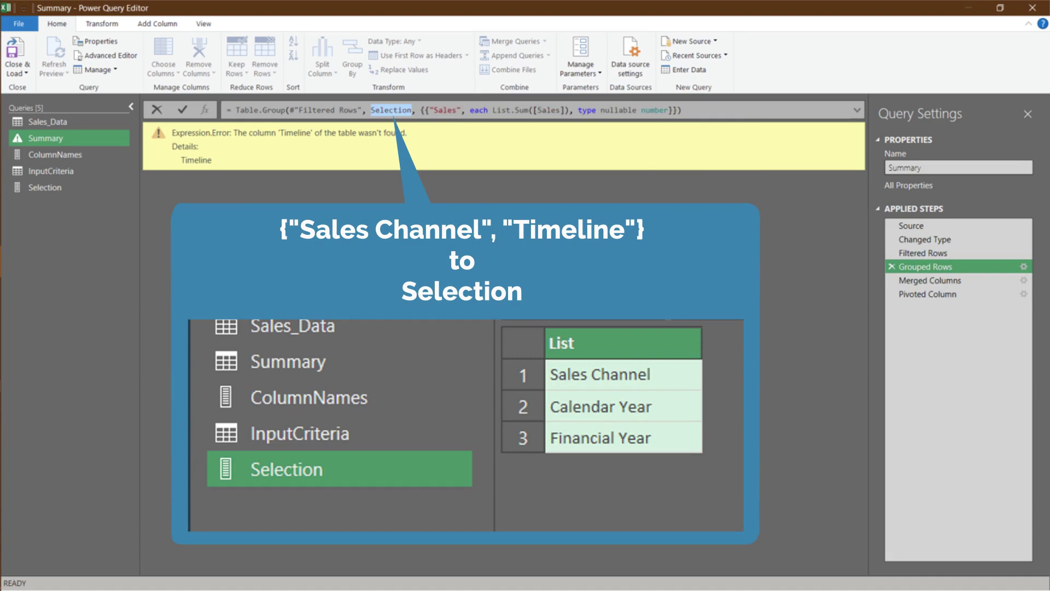
key(Return)
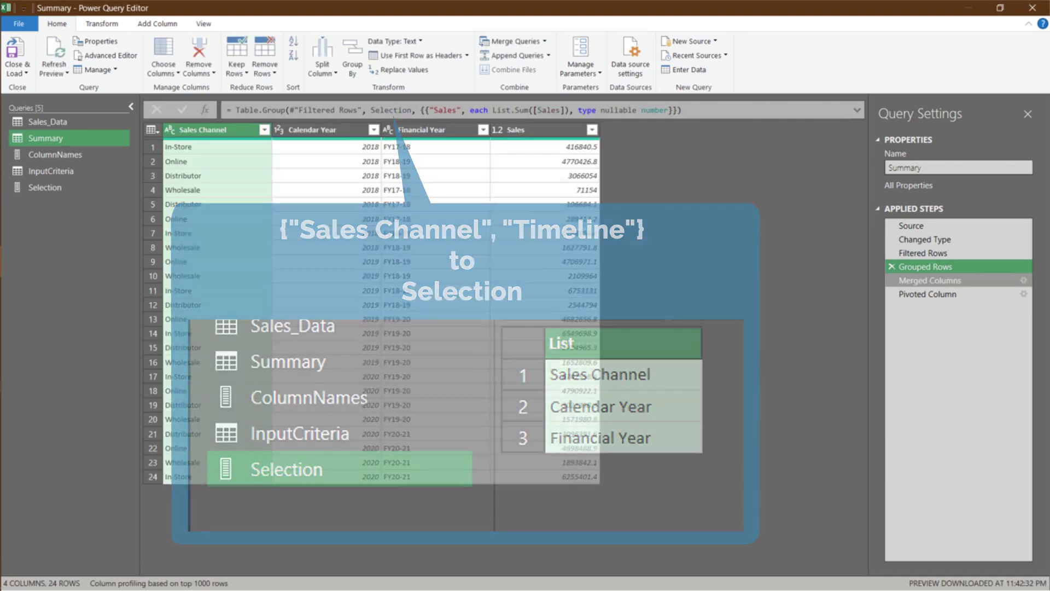
- In Merged Columns, select columns containing "year" with List.Select and wrap the type conversion in try … otherwise #"Grouped Rows"
click(930, 280)
click(856, 110)
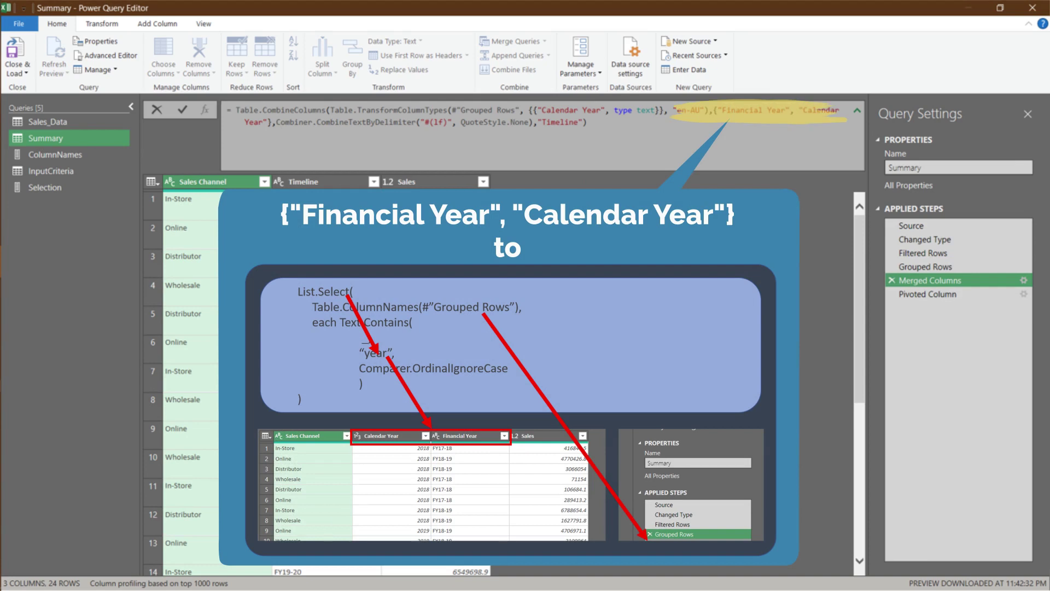
key(ctrl+v)
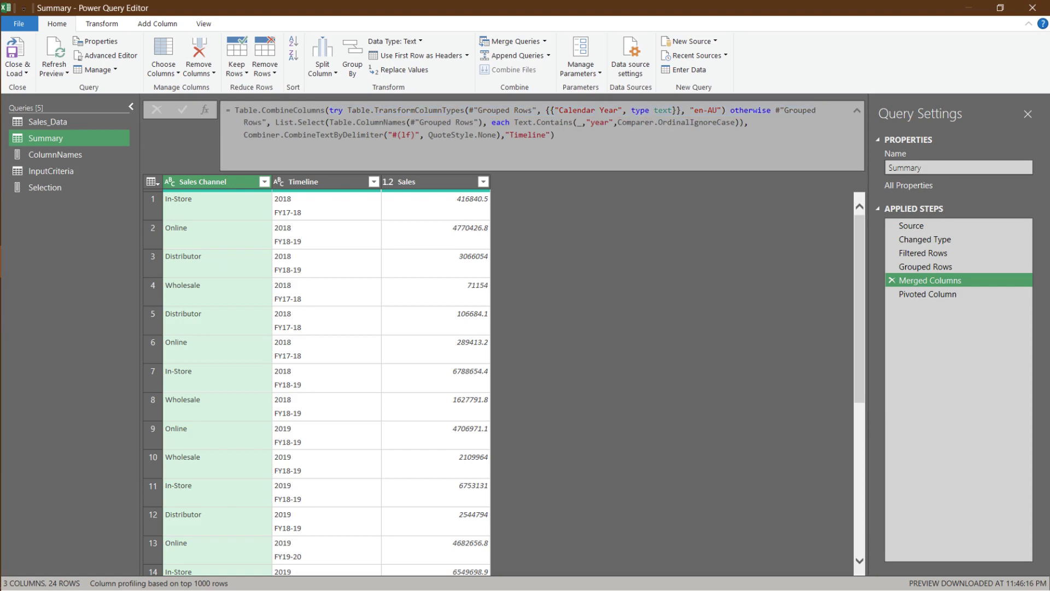
- Wrap the Pivoted Column formula in try … otherwise #"Grouped Rows", and close the Power Query Editor keeping the changes
click(927, 293)
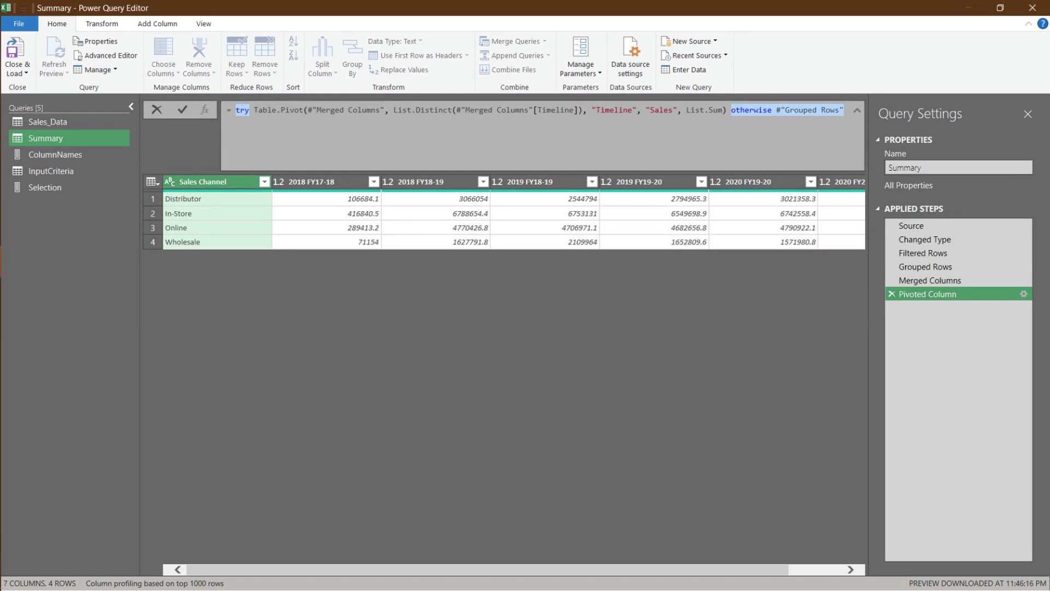
key(ctrl+F4)
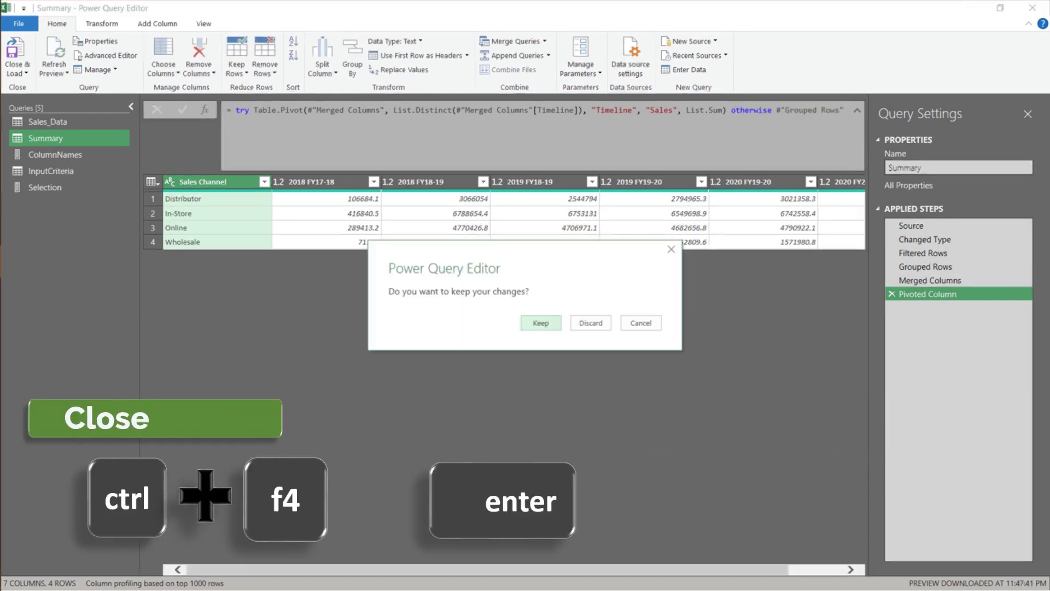
key(Return)
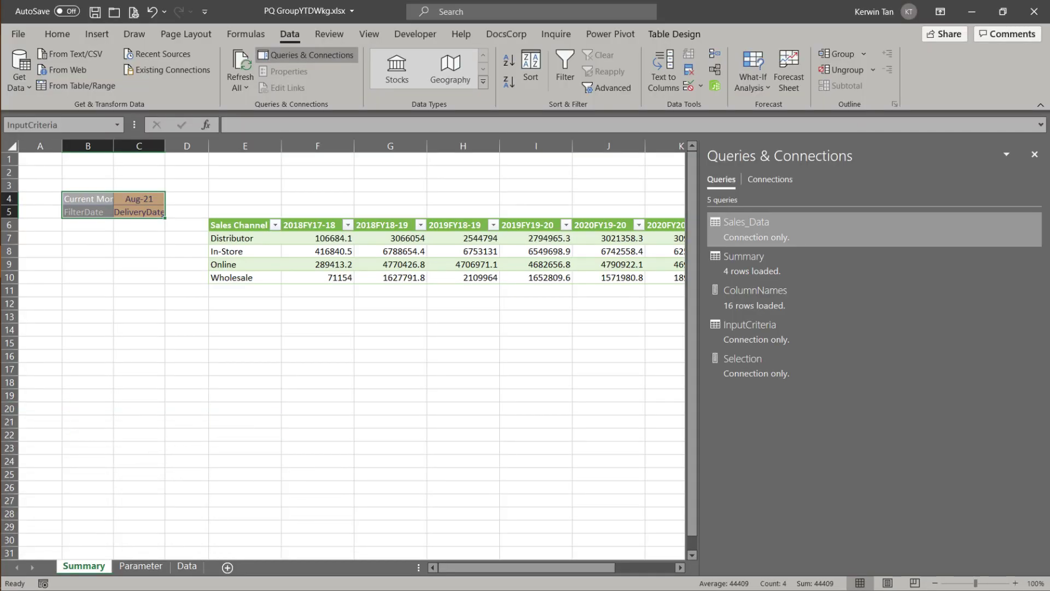
- Break the summary table's year headers onto two lines, and apply Orange, Table Style Dark 9 without banded rows
key(F2)
key(ctrl+Return)
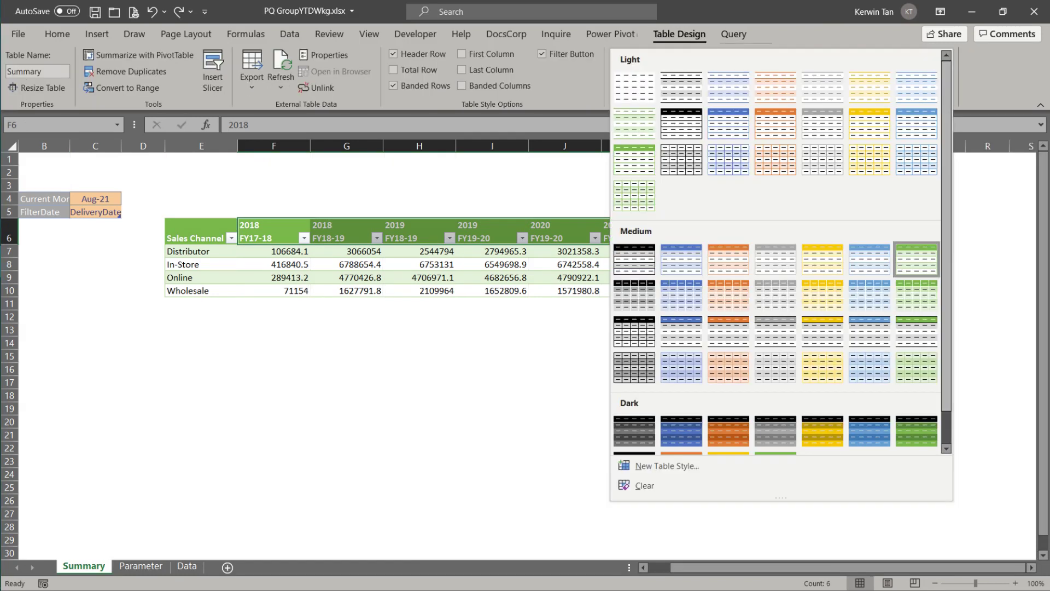
scroll(782, 328, down, 1)
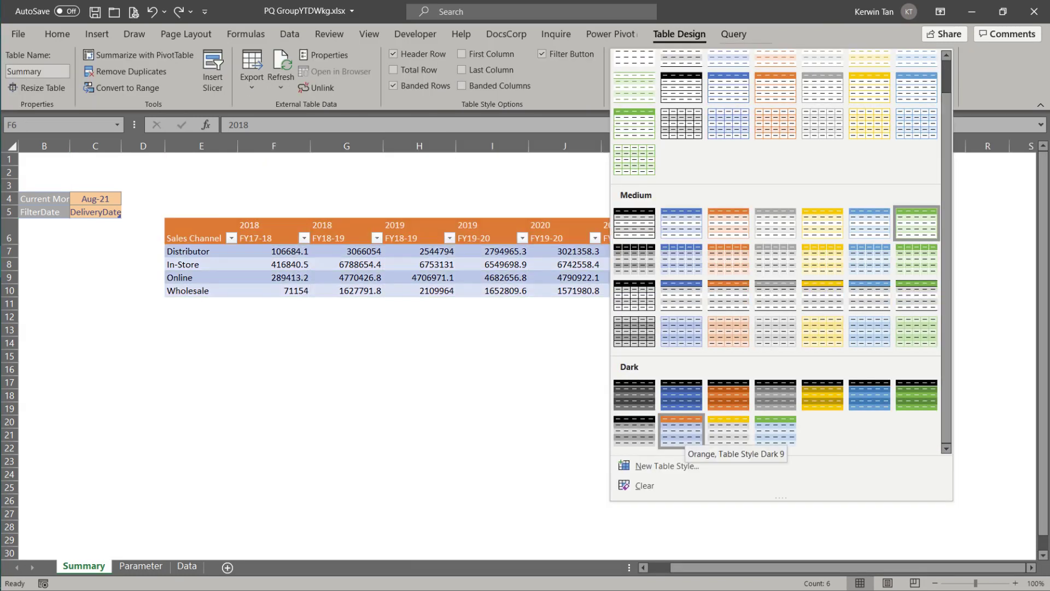
click(678, 429)
key(alt+j)
key(t)
key(r)
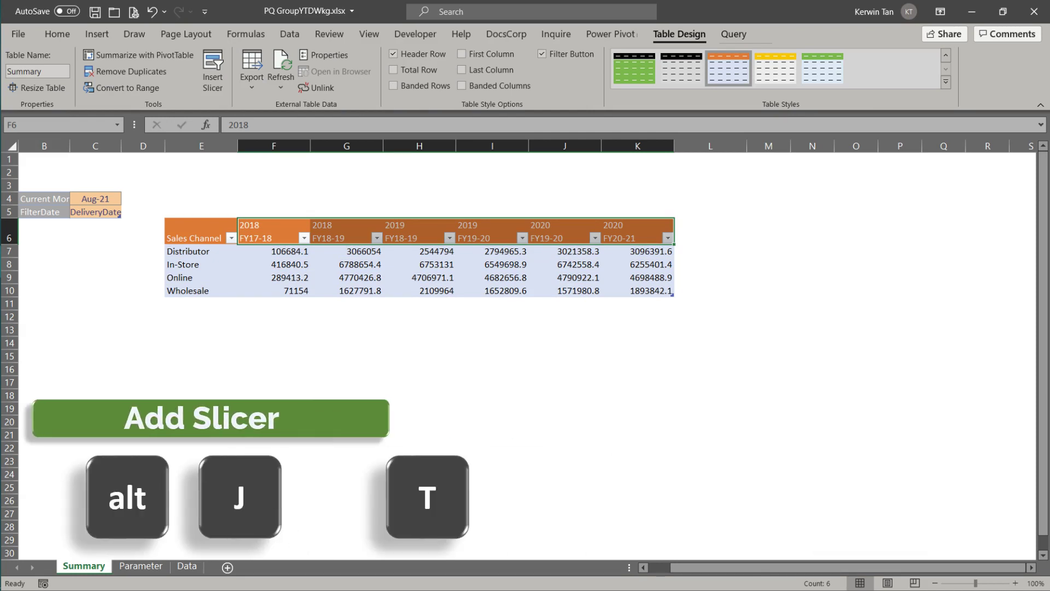
- Insert a Sales Channel slicer for the summary table
key(alt+j)
key(t)
key(e)
key(Return)
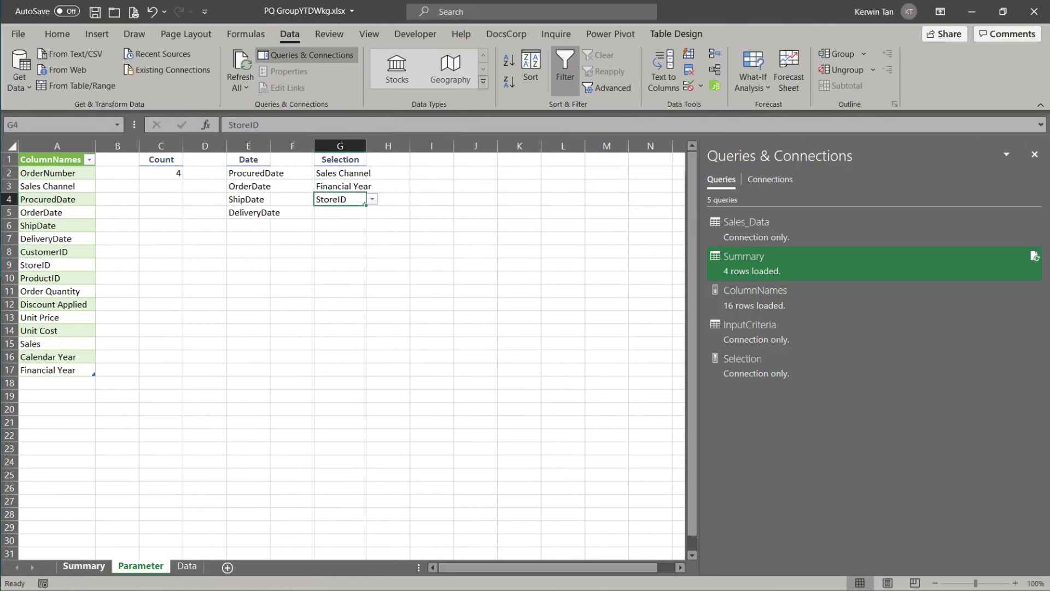
- Return to the Summary sheet to review the table for the StoreID selection
click(83, 566)
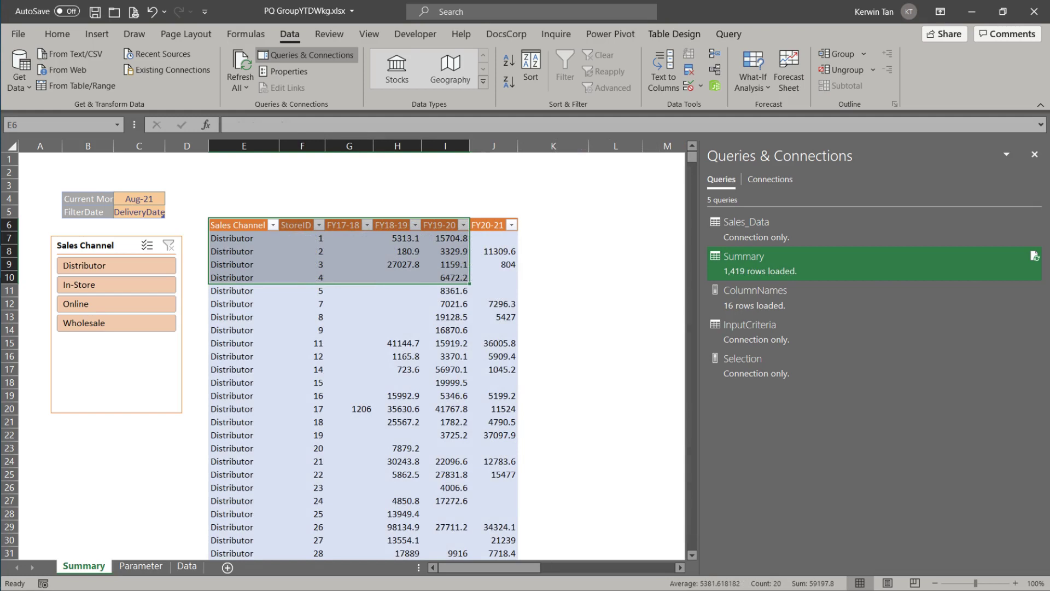